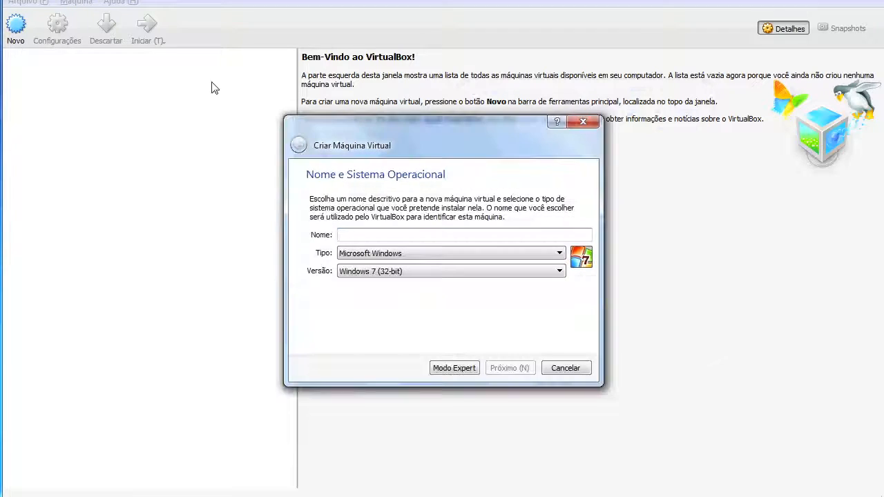
Name the new virtual machine teste_aula and set its operating system type to Linux.
text(teste)
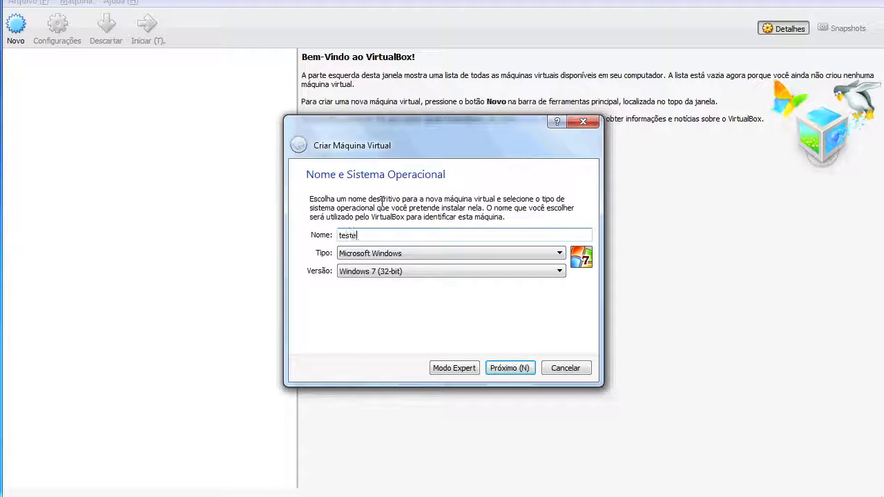
text(_aula)
click(443, 257)
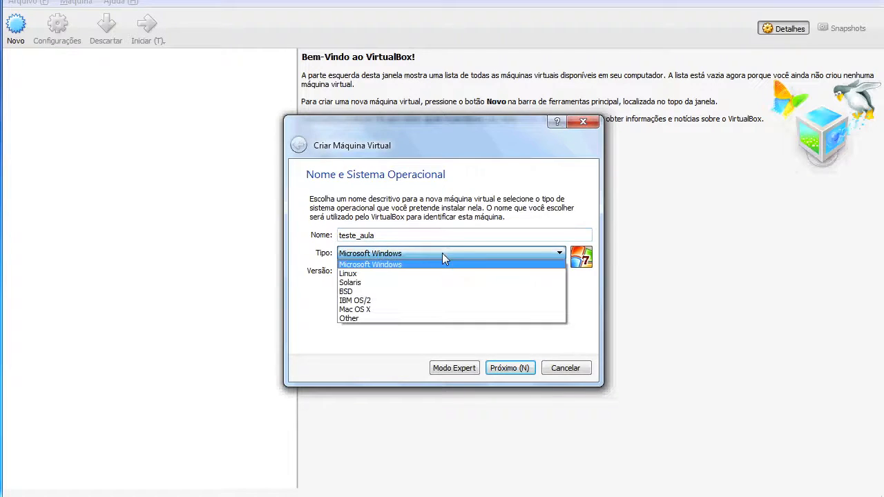
click(438, 273)
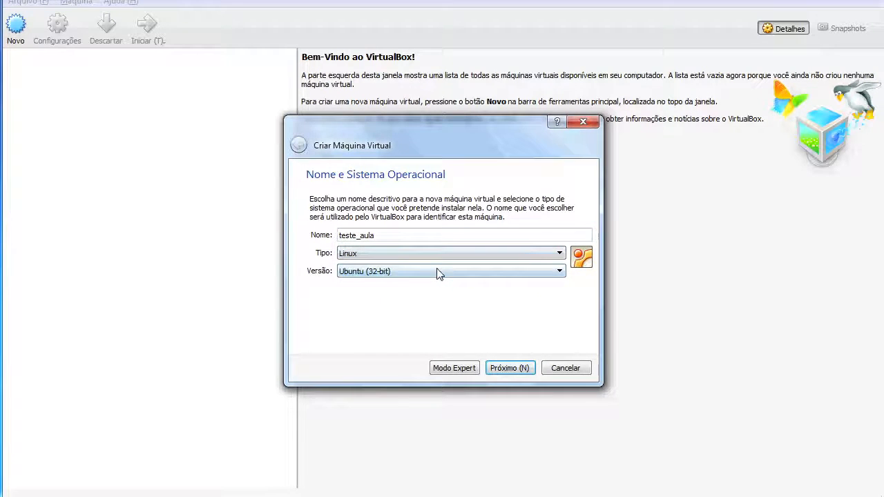
Set the system version to Other Linux (32-bit) and continue to the memory size page.
click(438, 273)
click(567, 320)
click(547, 274)
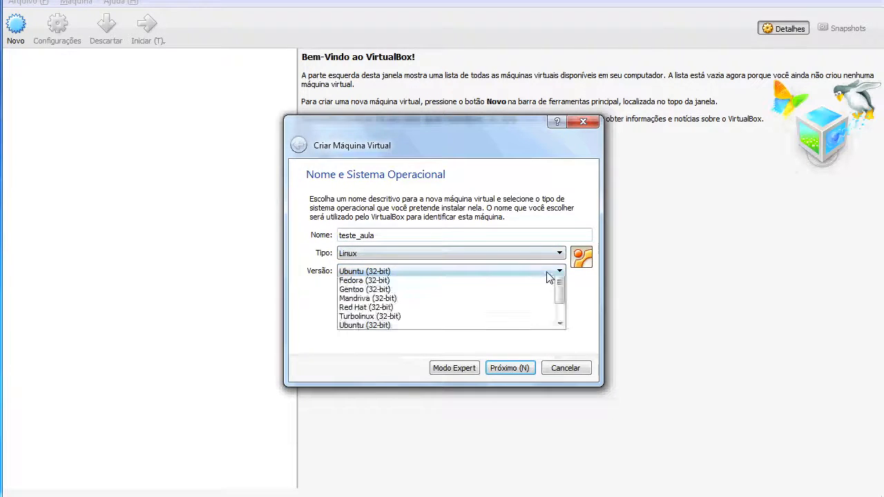
scroll(562, 339, down, 3)
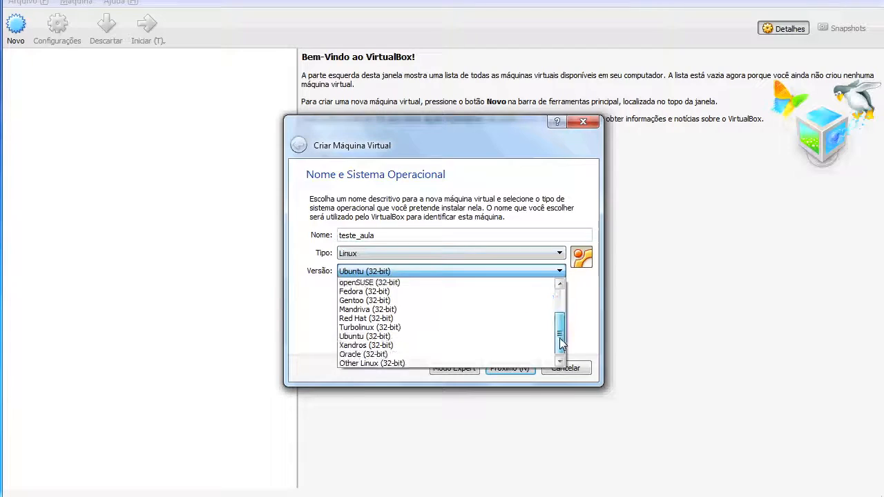
click(502, 362)
click(510, 367)
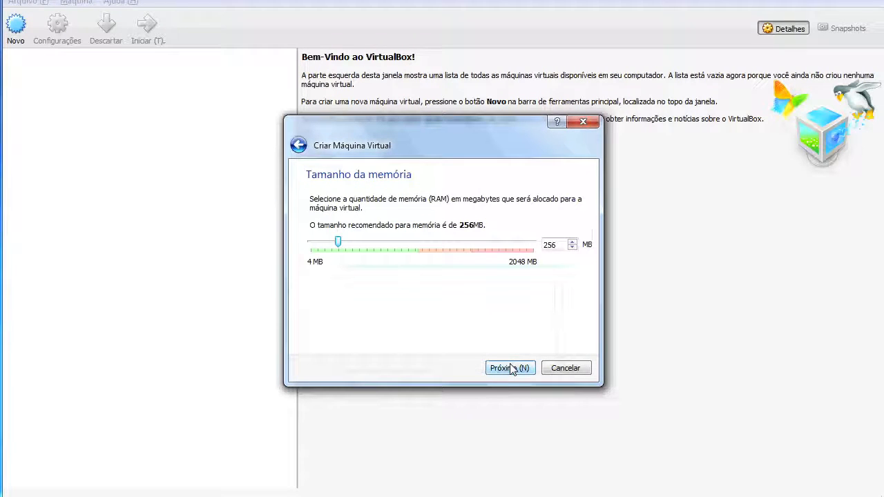
Allocate 1024 MB of memory and create a new dynamically allocated VDI hard disk for the machine.
drag(339, 248, 423, 252)
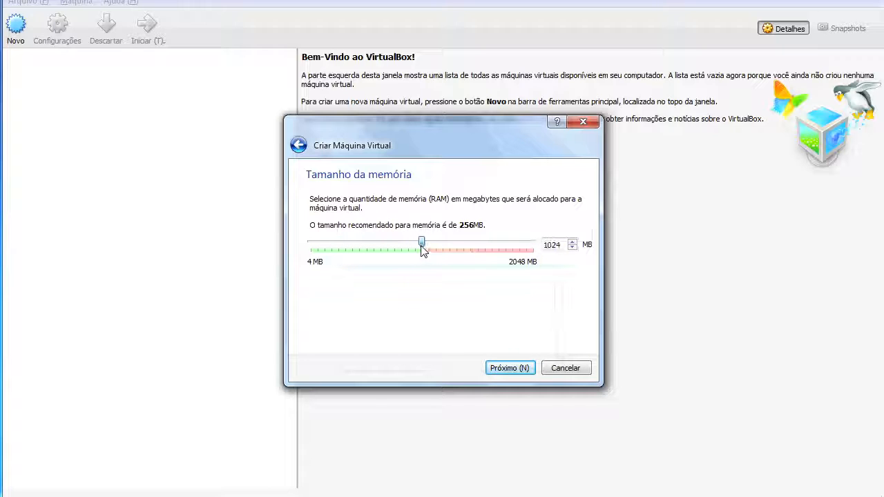
click(511, 368)
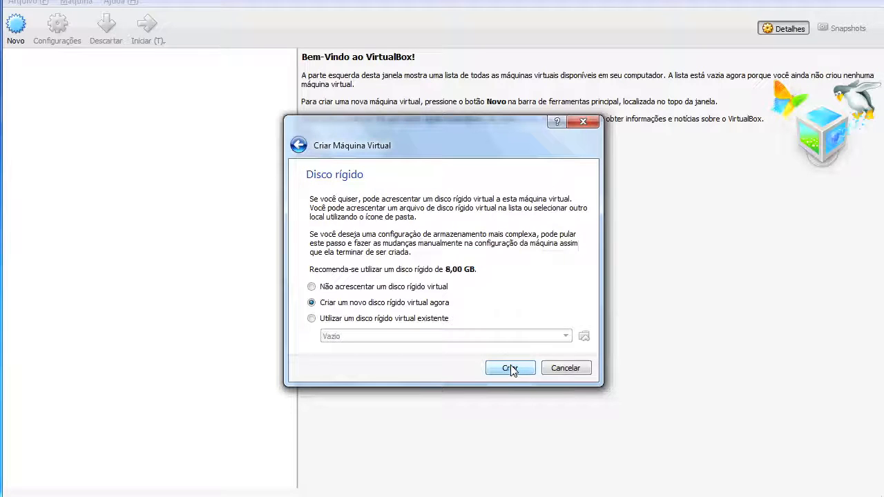
click(509, 368)
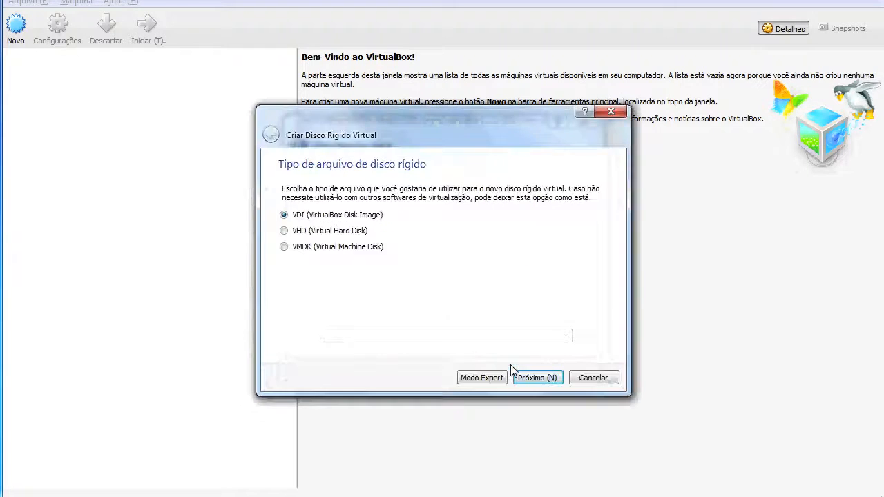
click(542, 381)
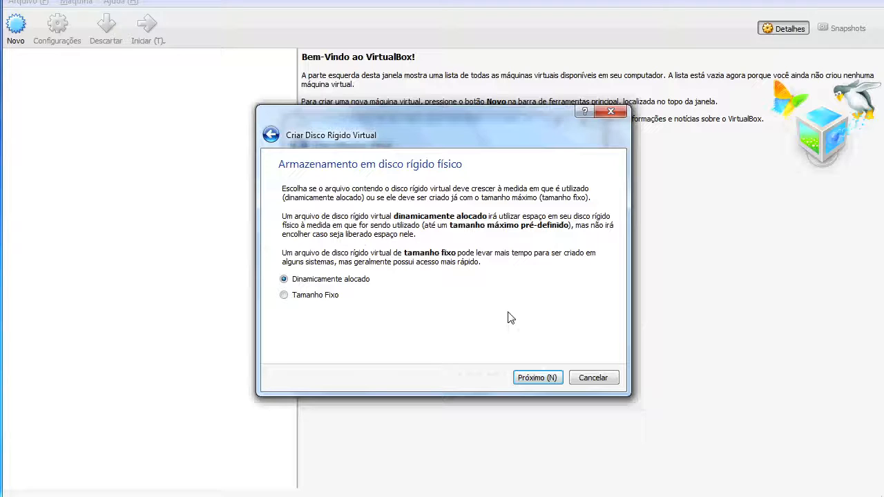
click(546, 377)
click(544, 378)
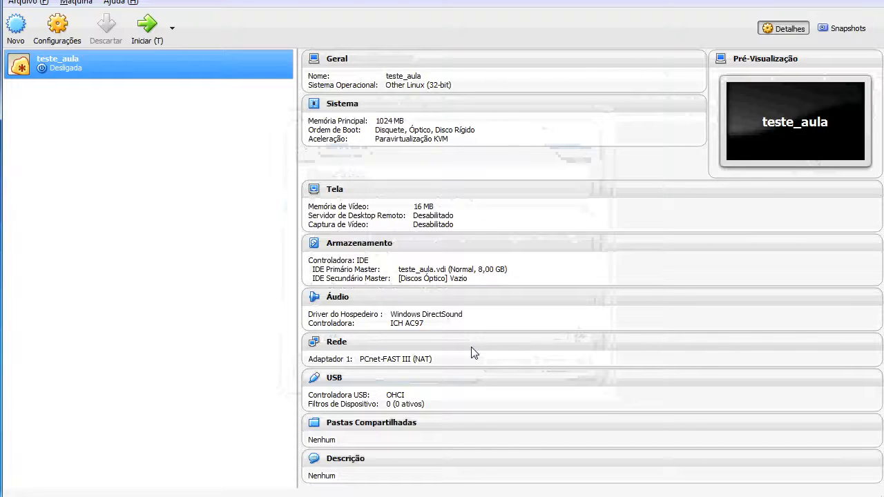
Enable PAE/NX in the processor settings of the teste_aula machine.
click(57, 35)
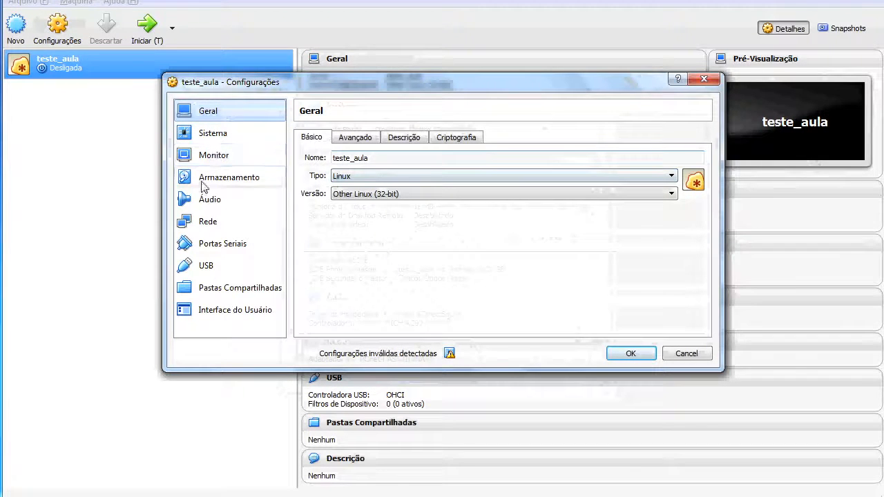
click(225, 133)
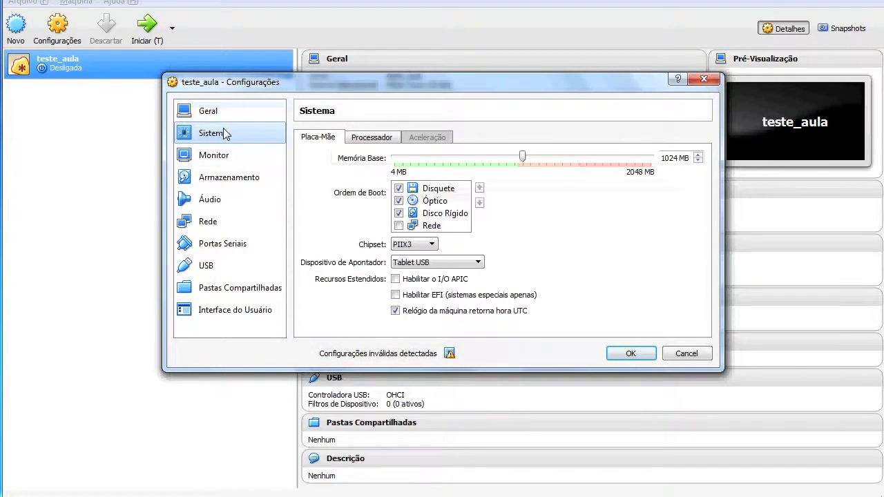
click(353, 139)
click(389, 217)
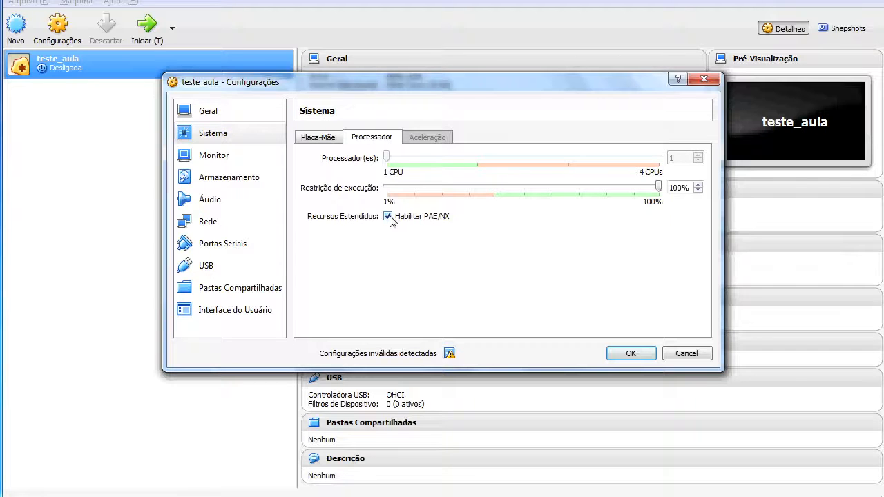
Check the IDE controller's type in the storage settings and save the machine's configuration.
click(274, 183)
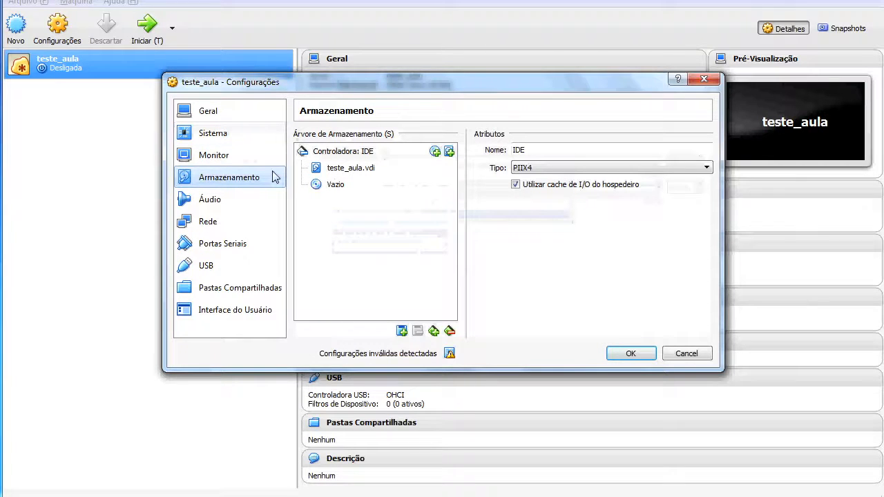
click(610, 169)
click(610, 168)
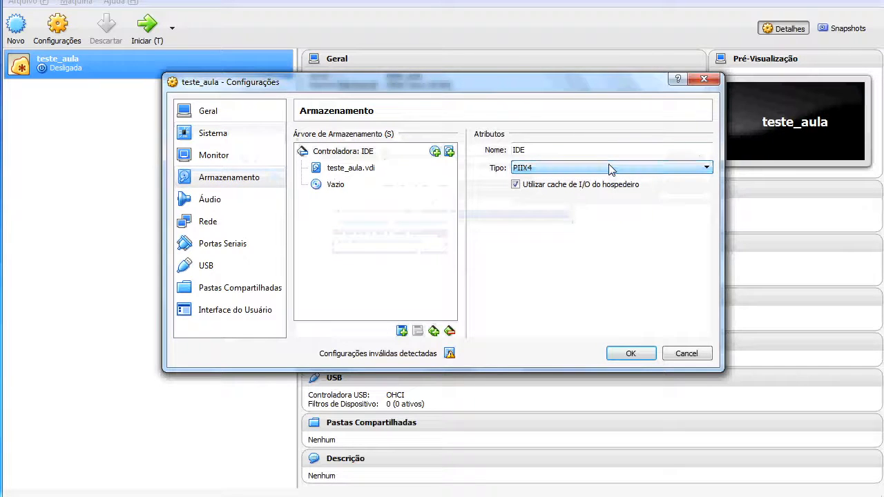
click(639, 354)
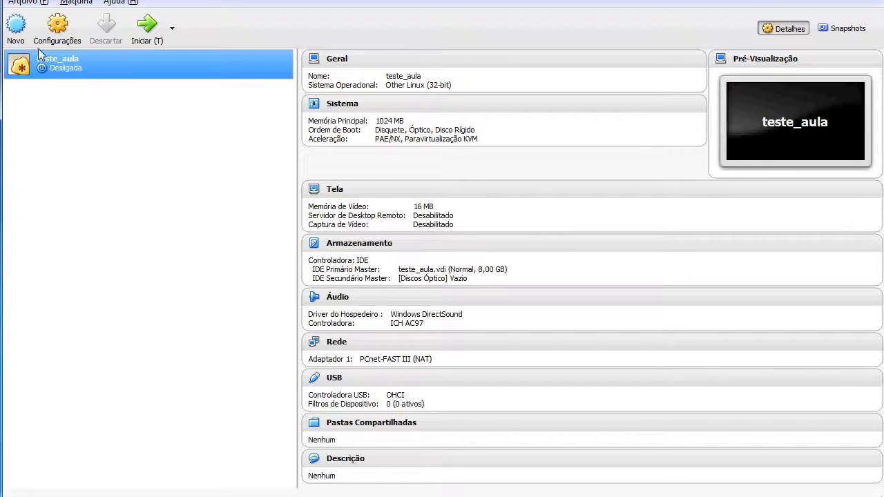
Start teste_aula with the CentOS-6.8-i386-LiveCD image as its boot disc.
double_click(55, 71)
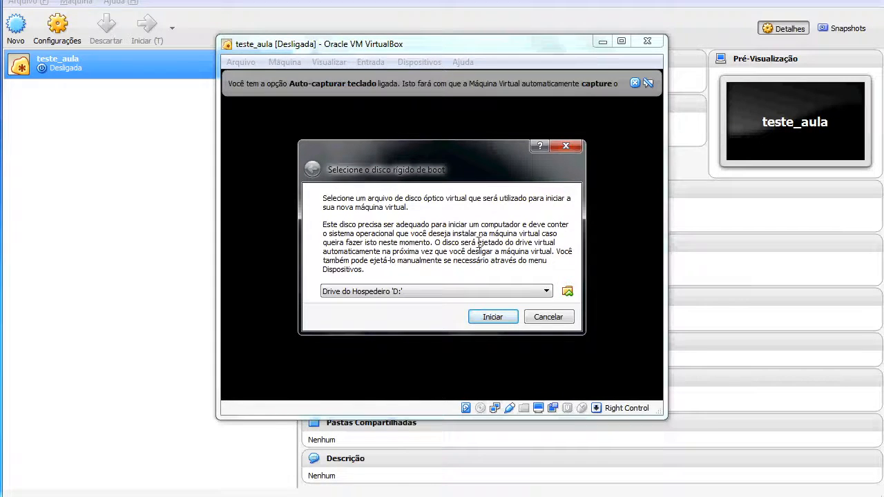
click(566, 292)
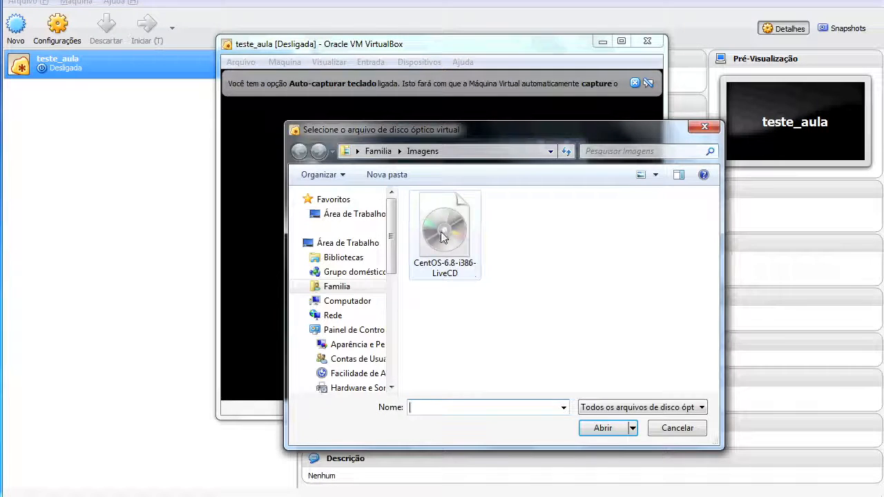
double_click(445, 233)
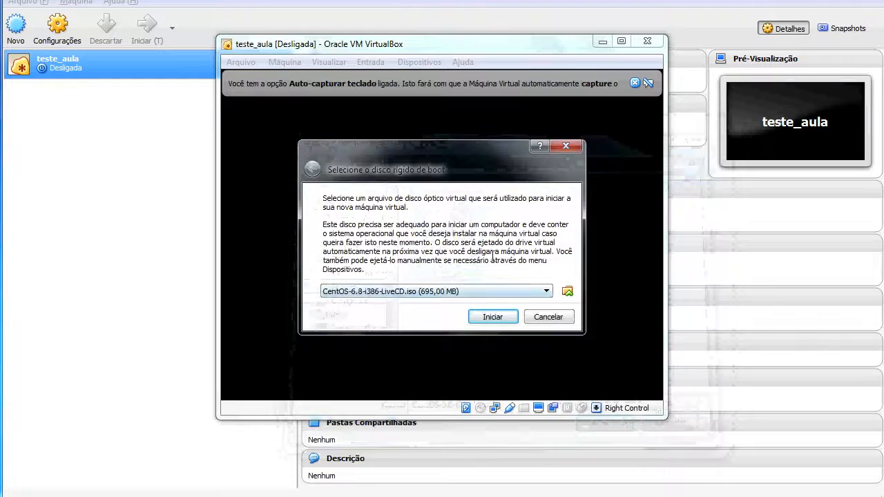
click(492, 316)
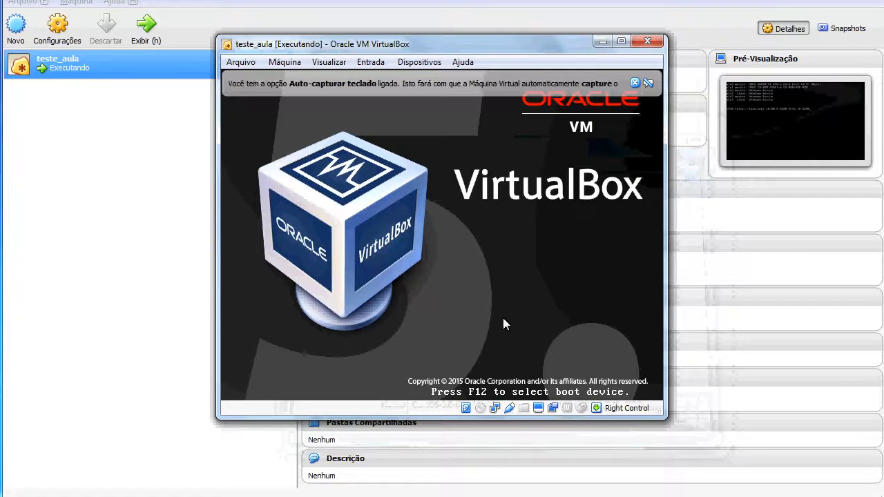
Maximize the running machine's window and dismiss the keyboard auto-capture notice.
click(620, 43)
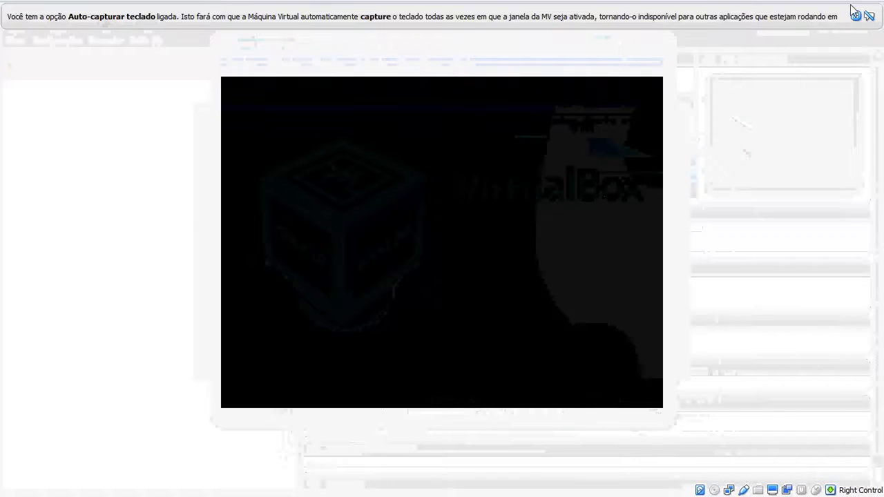
click(854, 17)
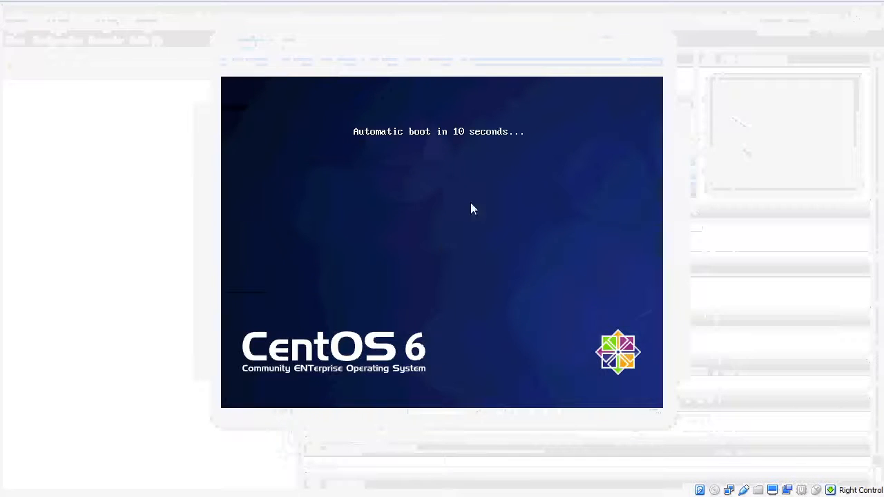
Interrupt the automatic boot and launch the Install option from the CentOS LiveCD boot menu.
key(Escape)
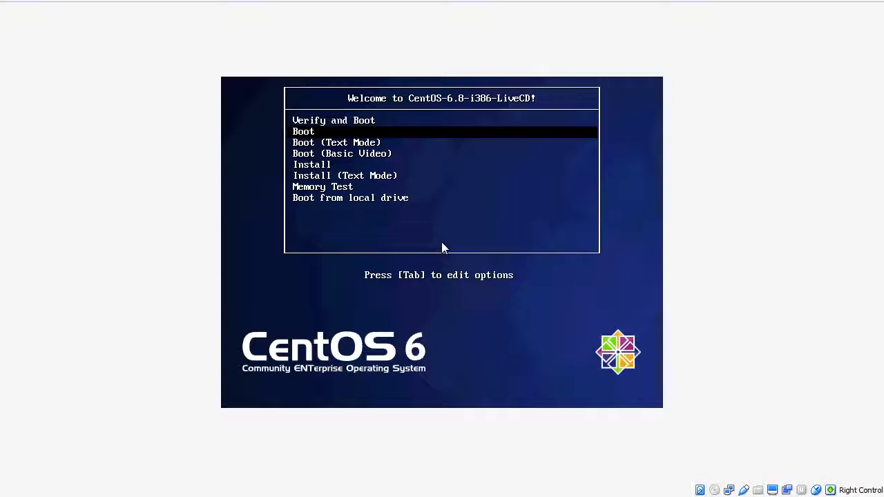
key(Down)
key(Down)
key(Down)
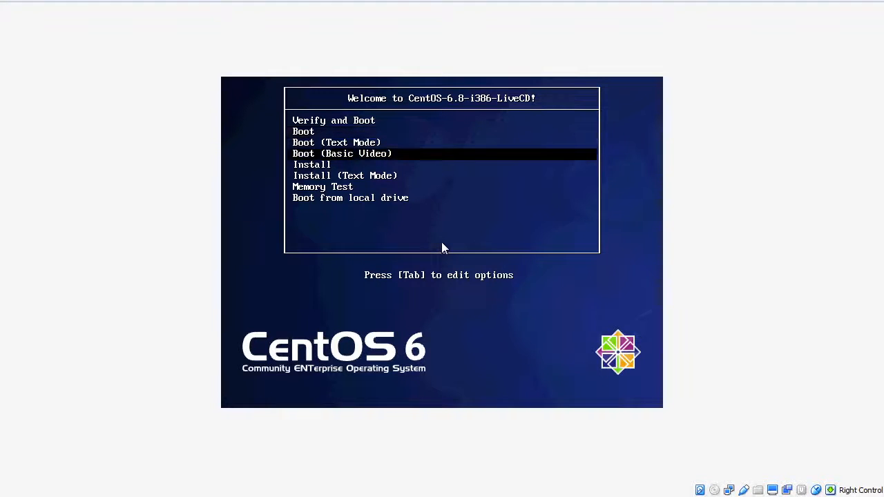
key(Down)
key(Up)
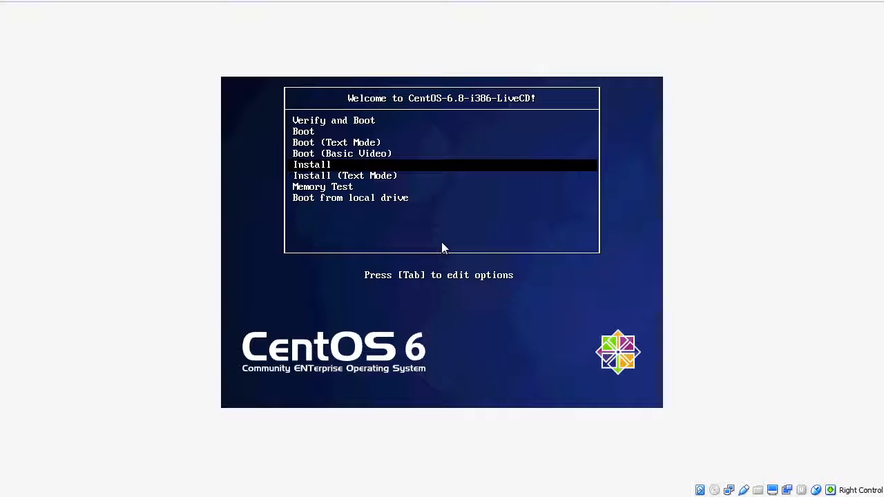
key(Return)
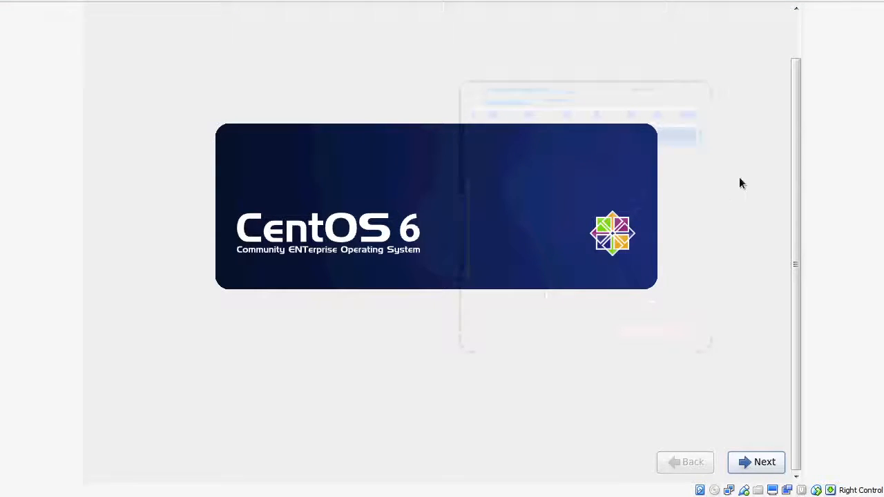
Pass the installer's welcome page and choose Portuguese(Brazilian) as the installation language.
drag(799, 179, 789, 206)
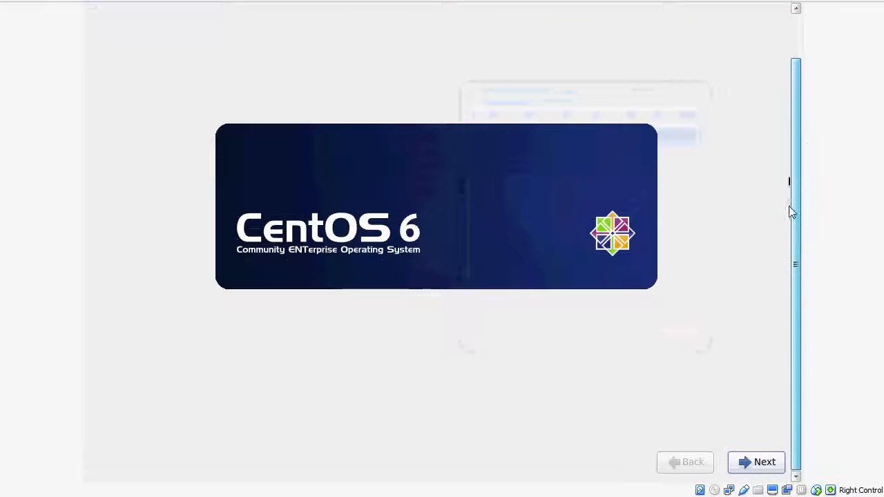
click(755, 462)
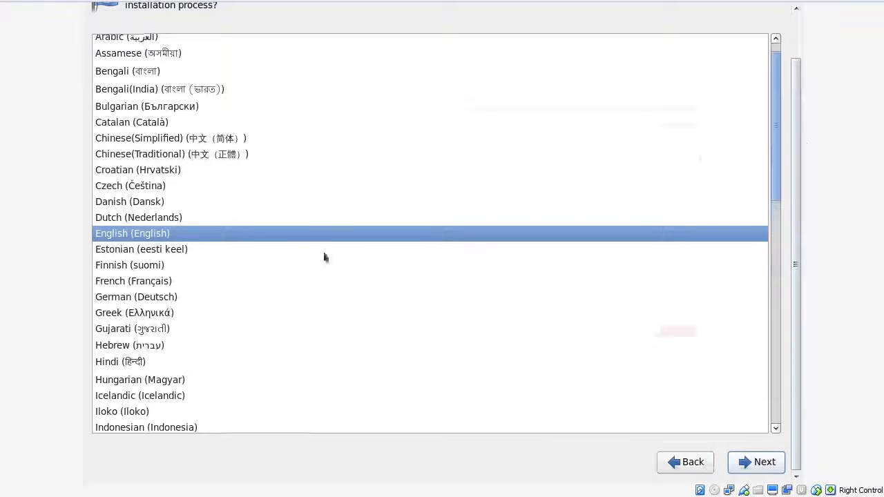
scroll(203, 313, down, 1)
scroll(201, 309, down, 3)
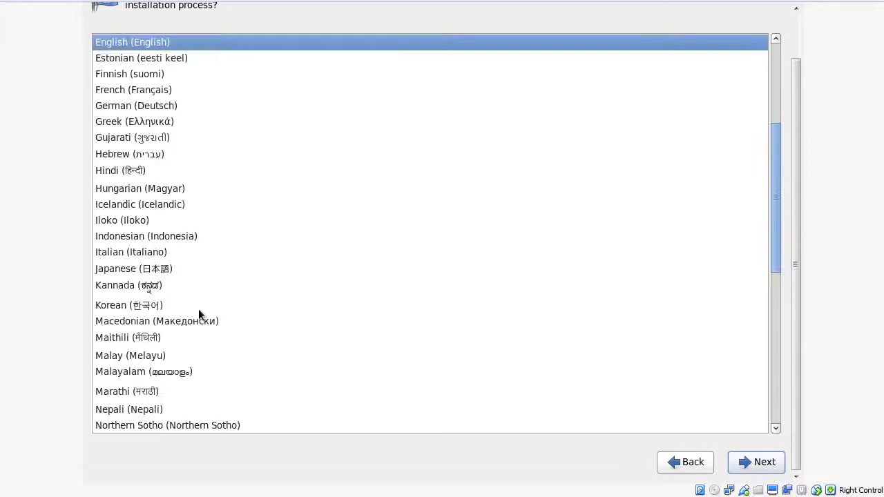
scroll(199, 315, down, 3)
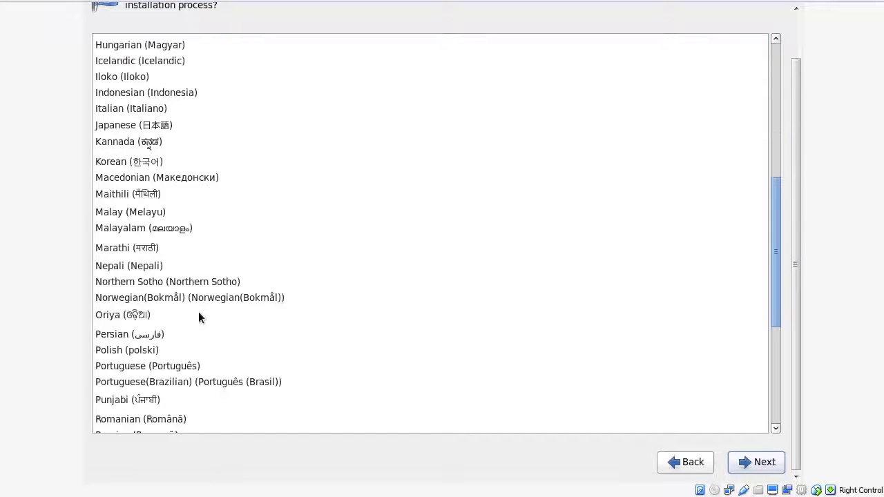
click(204, 380)
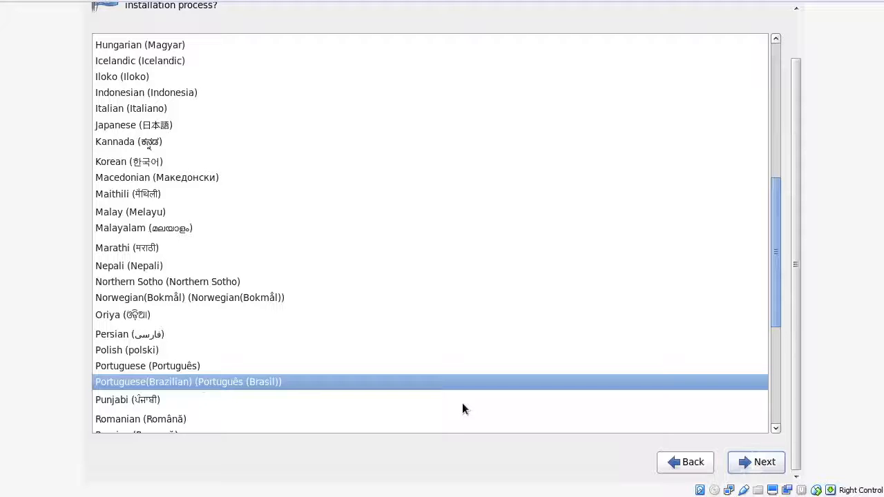
click(747, 464)
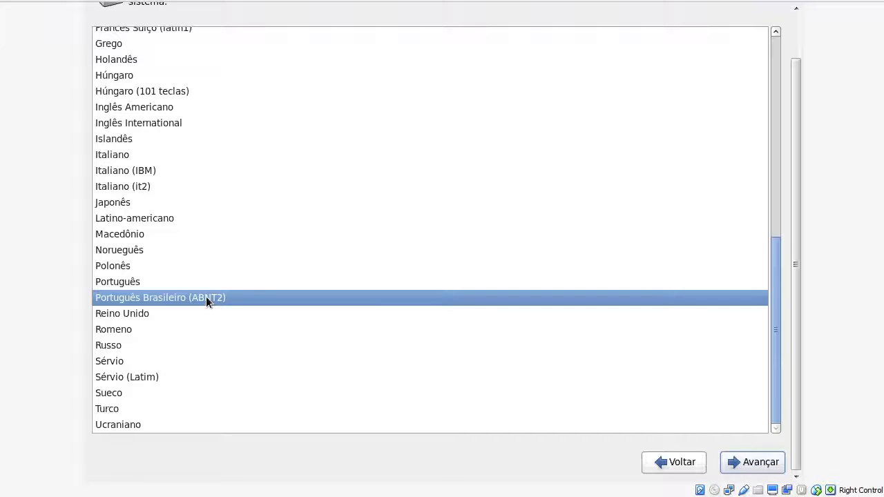
Accept the Português Brasileiro (ABNT2) keyboard layout and bring the storage device type options fully into view.
click(749, 462)
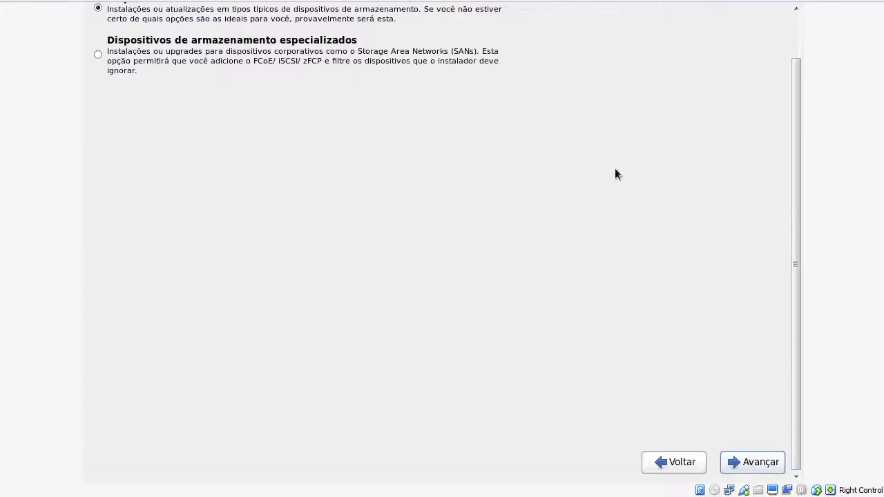
drag(797, 124, 801, 81)
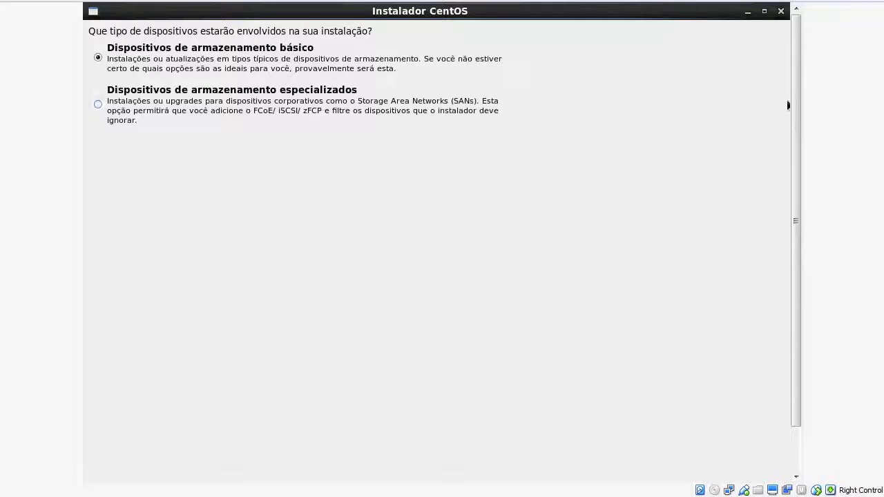
Proceed with basic storage devices and agree to discard any data on the ATA VBOX HARDDISK.
drag(795, 100, 788, 166)
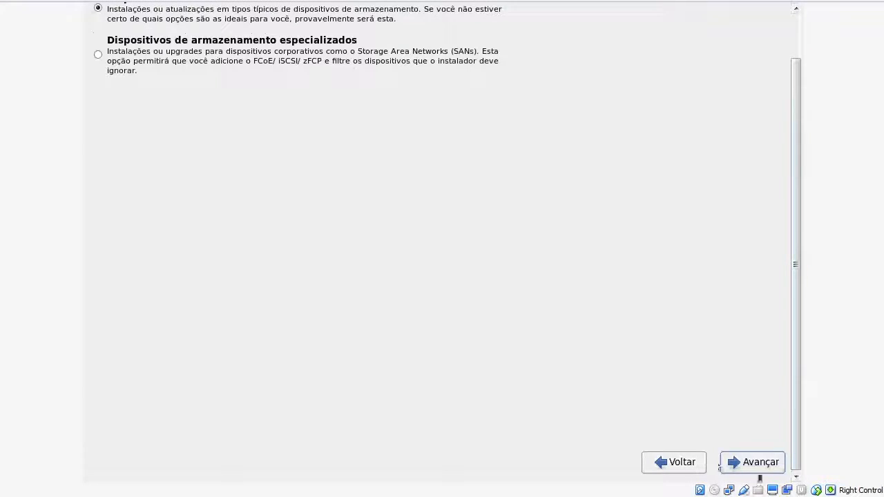
click(759, 466)
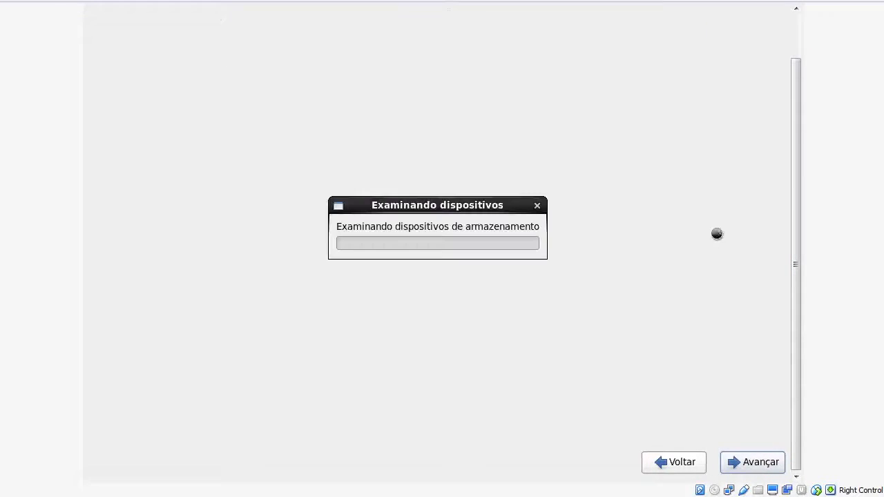
drag(799, 172, 803, 136)
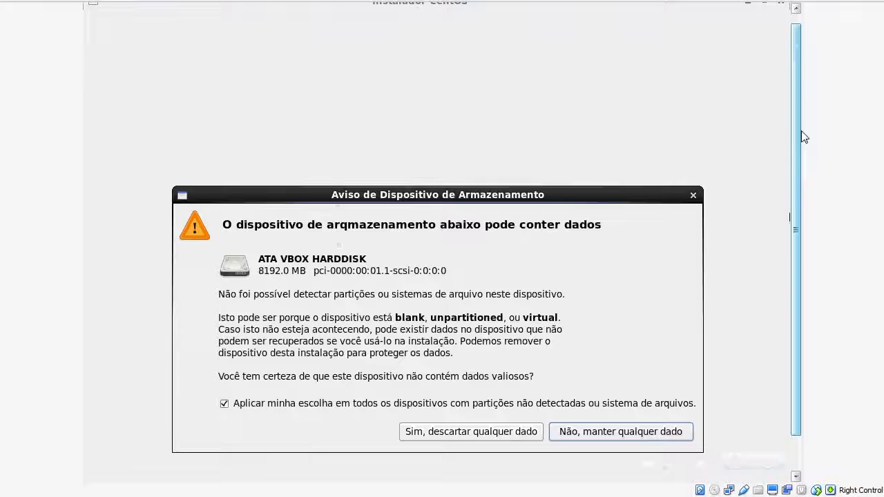
click(477, 430)
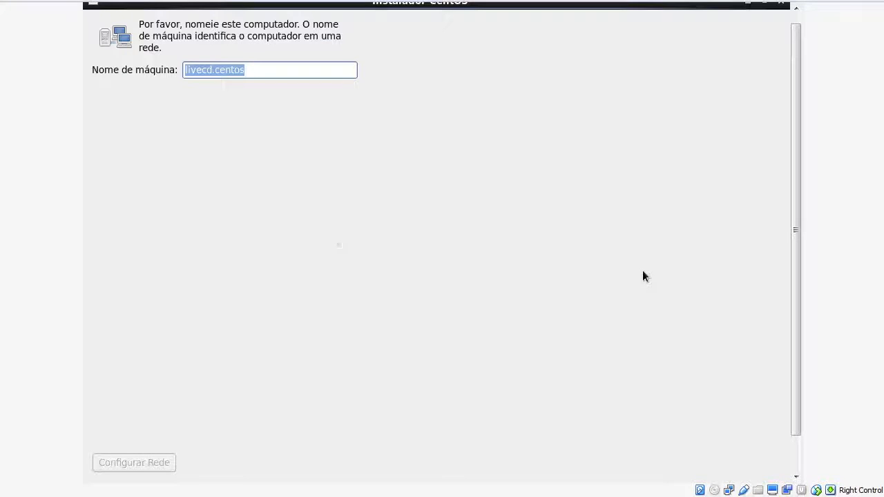
Replace the default machine name with teste_aula and submit it.
click(271, 70)
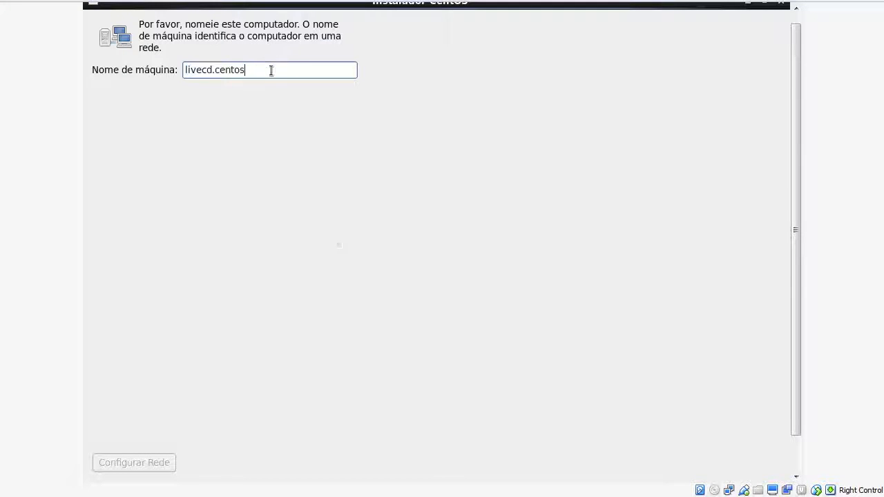
key(ctrl+a)
text(tes)
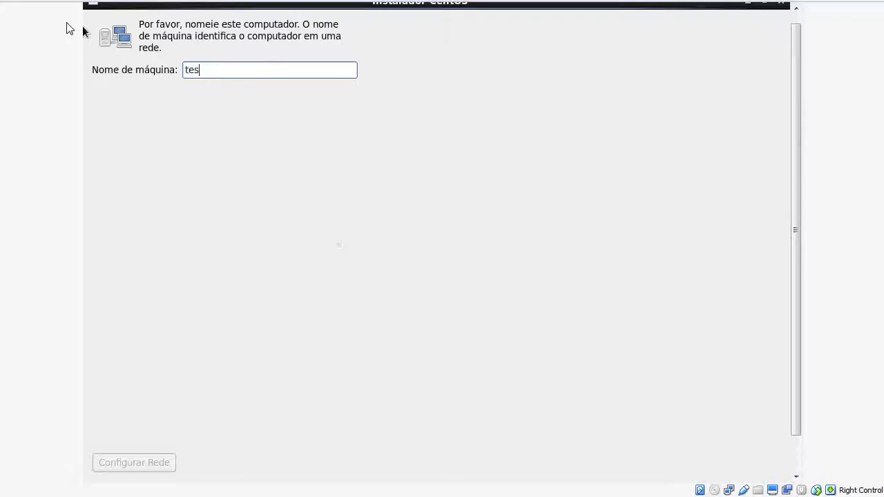
text(te_aula)
key(Return)
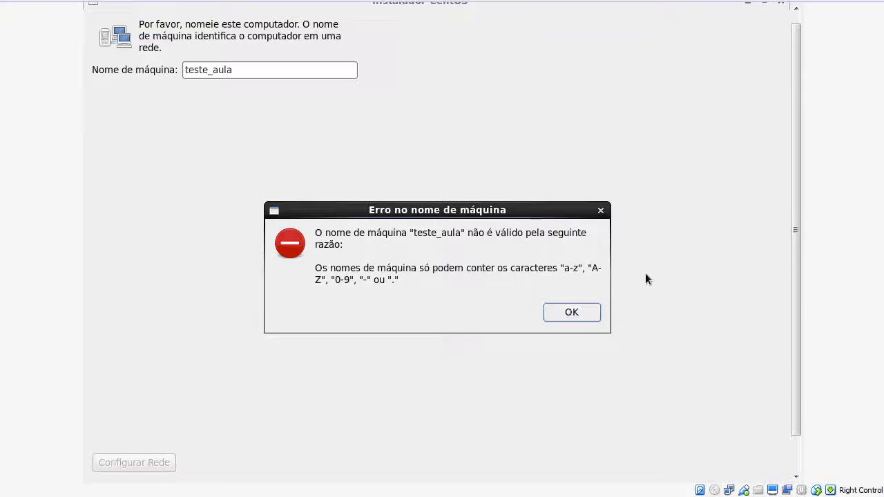
Dismiss the machine name error, remove the underscore so the name reads testeaula, and continue the installation.
click(561, 314)
key(End)
key(Left)
key(Left)
key(Left)
key(Left)
key(BackSpace)
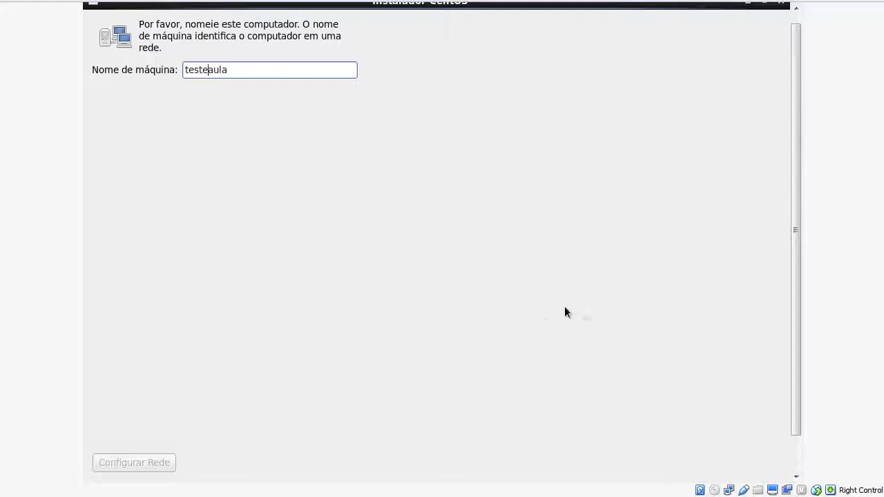
drag(794, 187, 789, 325)
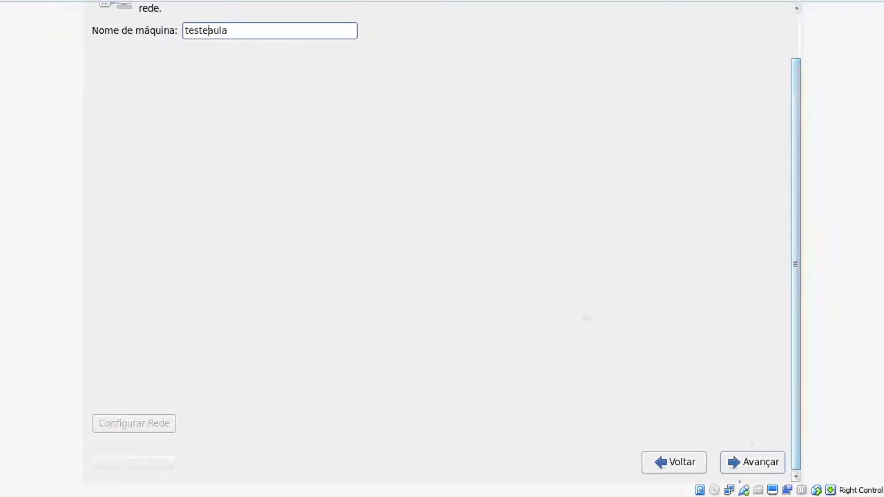
click(750, 456)
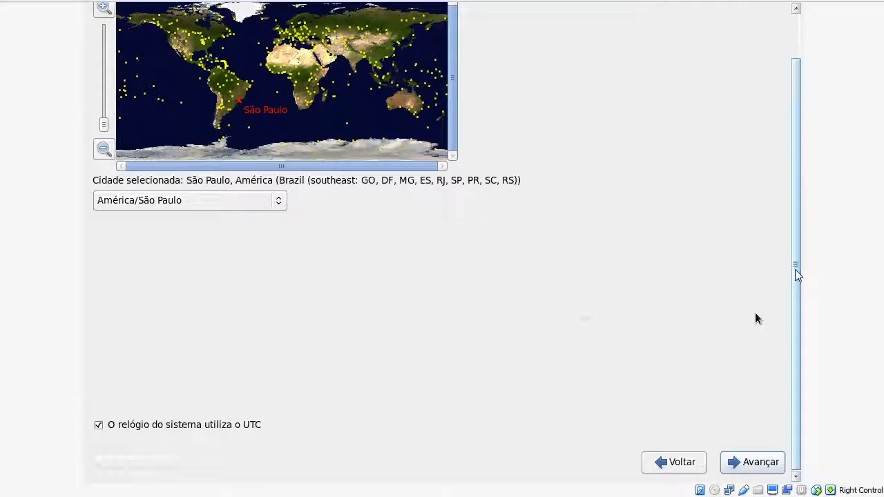
Accept the América/São Paulo time zone with the system clock using UTC.
drag(795, 274, 795, 214)
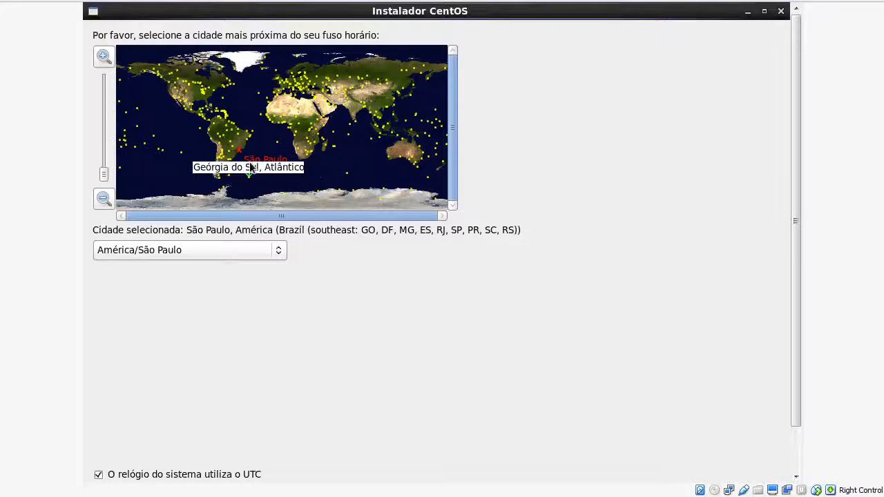
drag(796, 262, 799, 336)
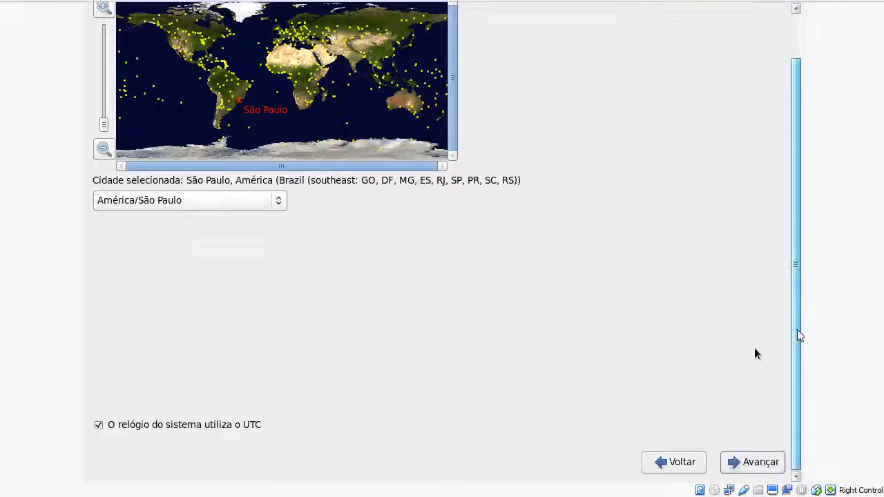
click(750, 469)
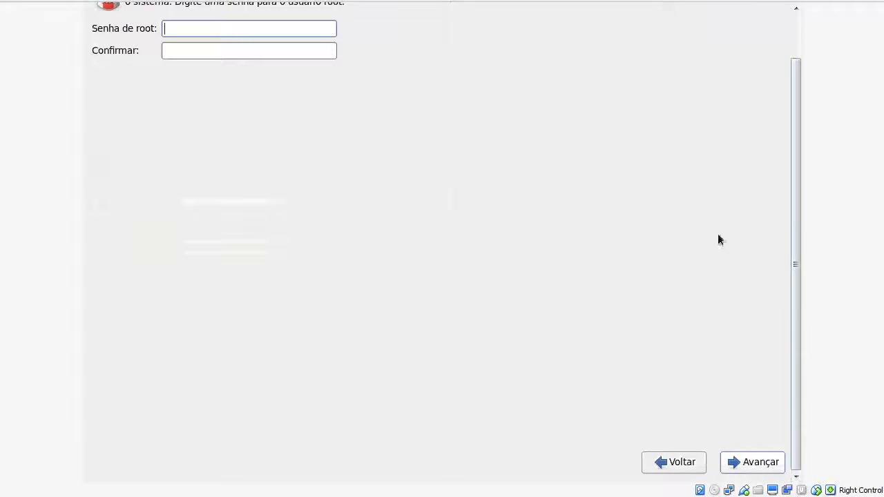
Enter the root password and repeat it in the confirmation field.
drag(794, 233, 791, 175)
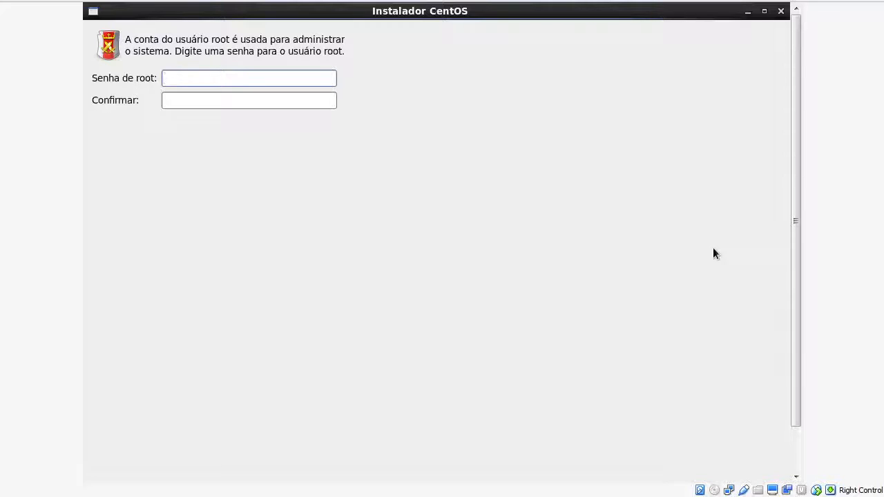
text(•••••)
key(BackSpace)
key(BackSpace)
key(BackSpace)
key(BackSpace)
key(BackSpace)
text(••••••••)
key(Tab)
text(••••••••)
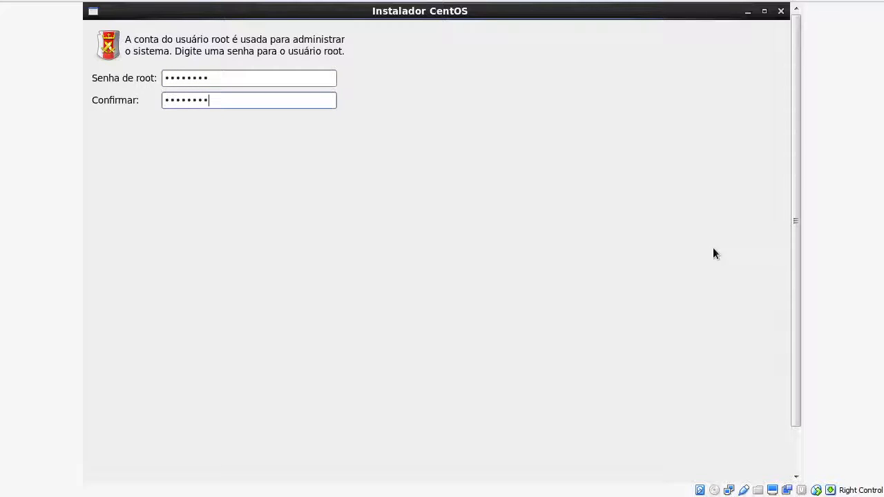
Submit the root password and choose to use it despite the weak password warning.
drag(797, 168, 799, 252)
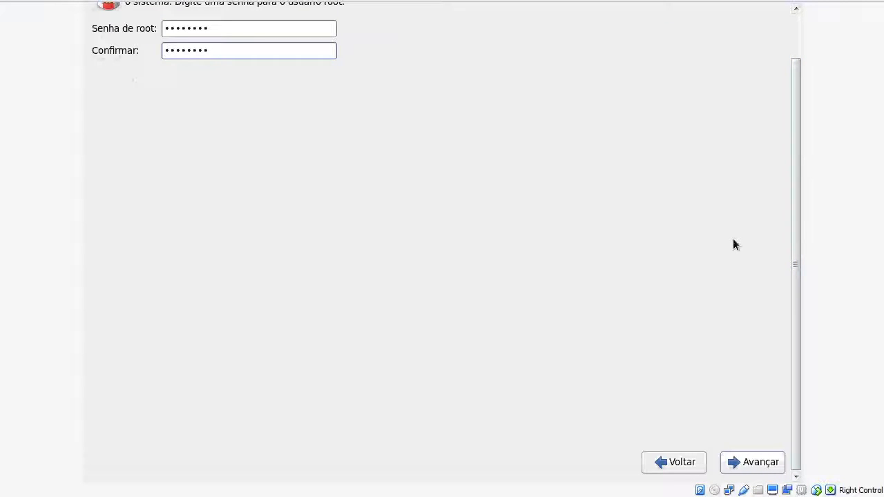
click(752, 462)
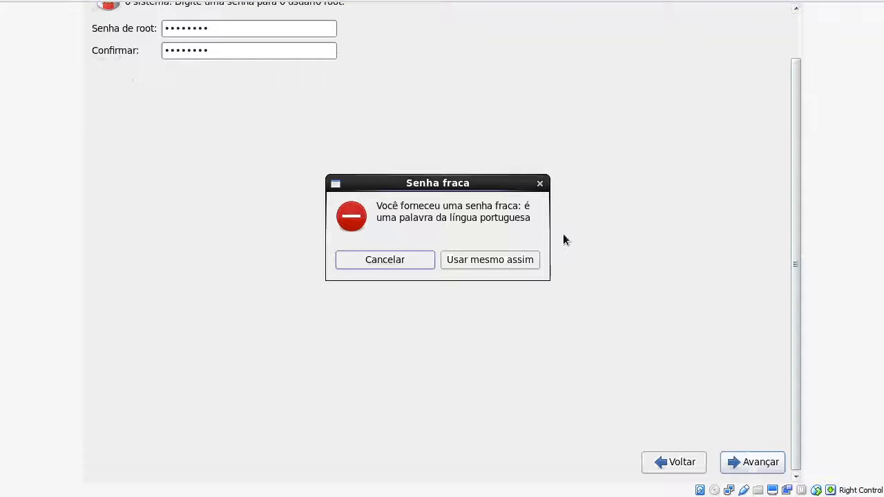
click(447, 260)
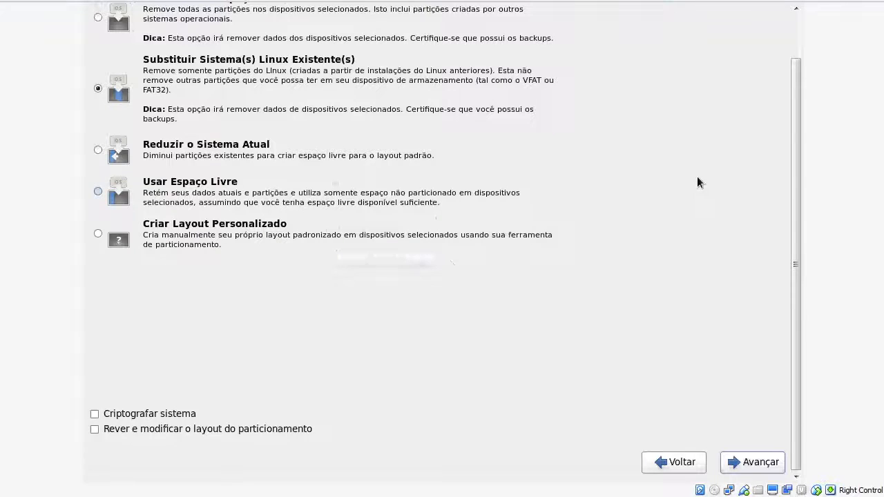
Choose Criar Layout Personalizado as the installation type and continue to the partitioning page.
drag(796, 179, 796, 138)
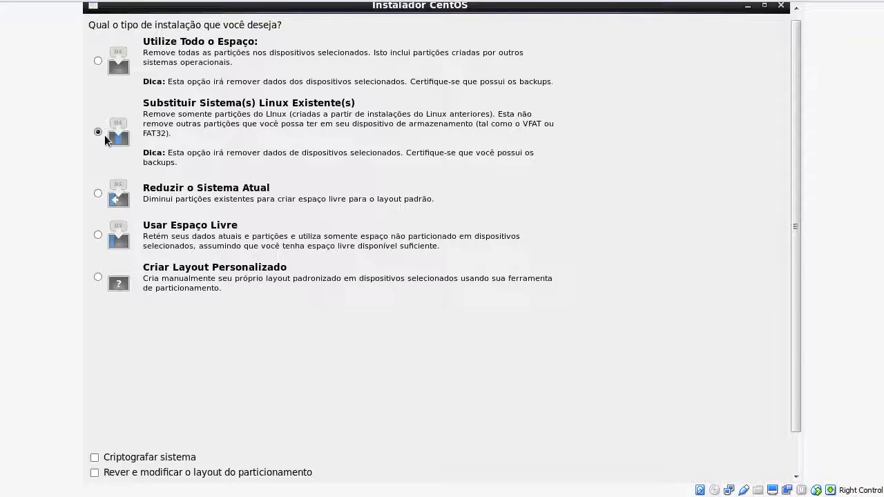
click(103, 280)
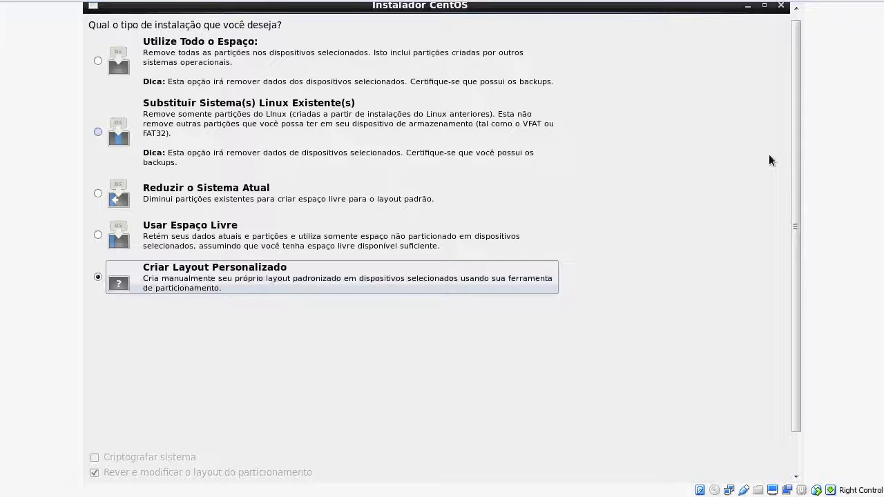
drag(792, 153, 793, 190)
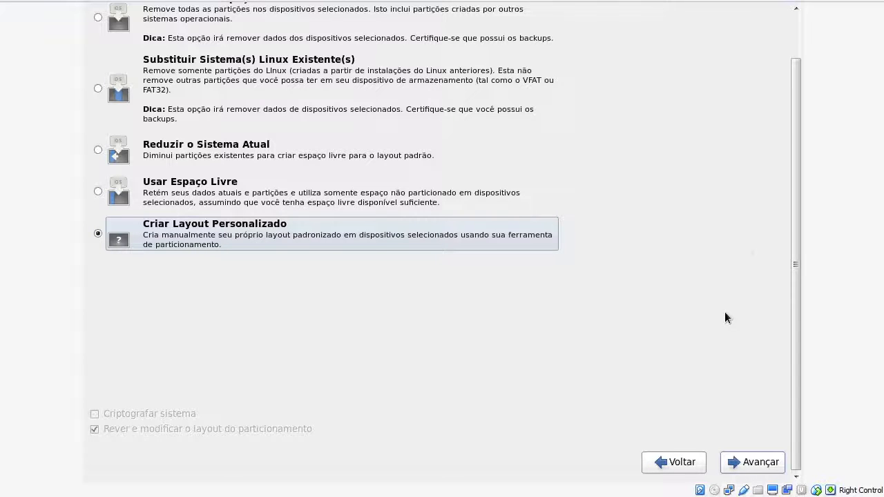
click(744, 465)
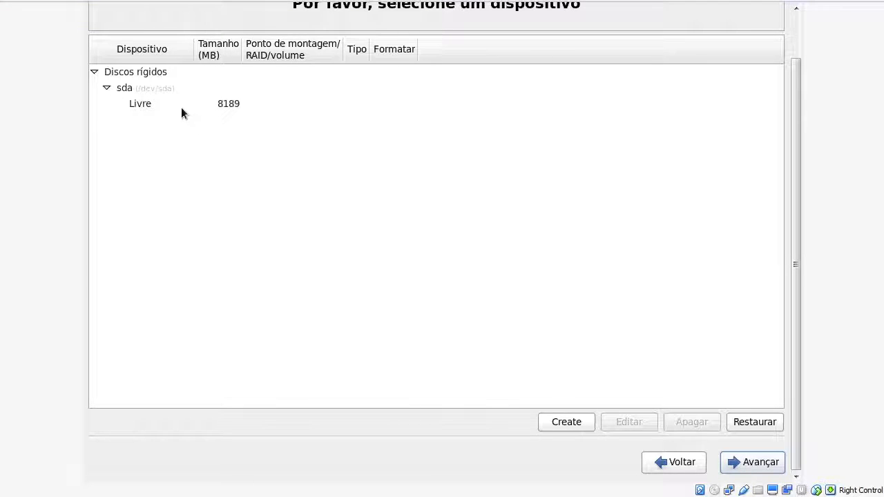
Start a new ext4 partition in the free space of sda and set its mount point to /.
click(181, 109)
double_click(181, 108)
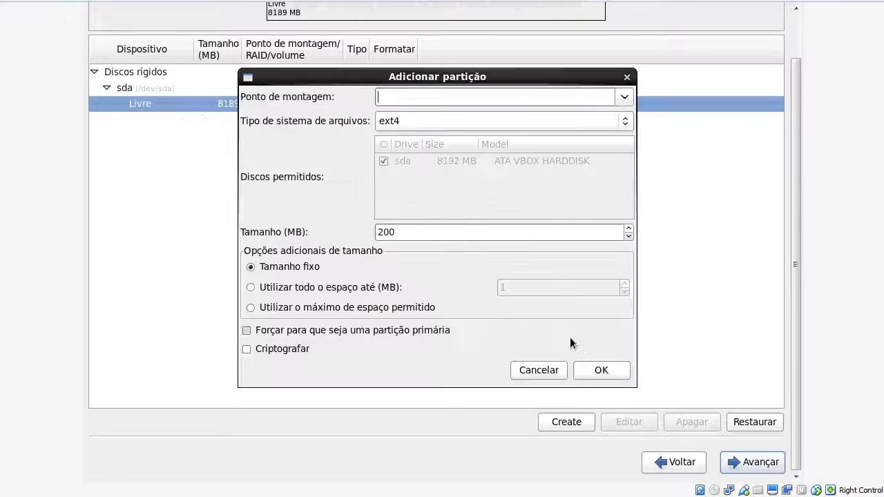
click(624, 97)
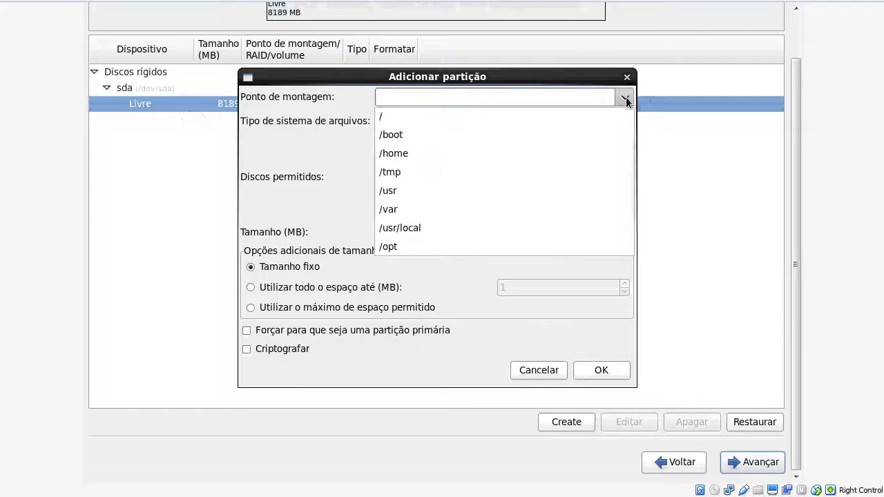
click(616, 115)
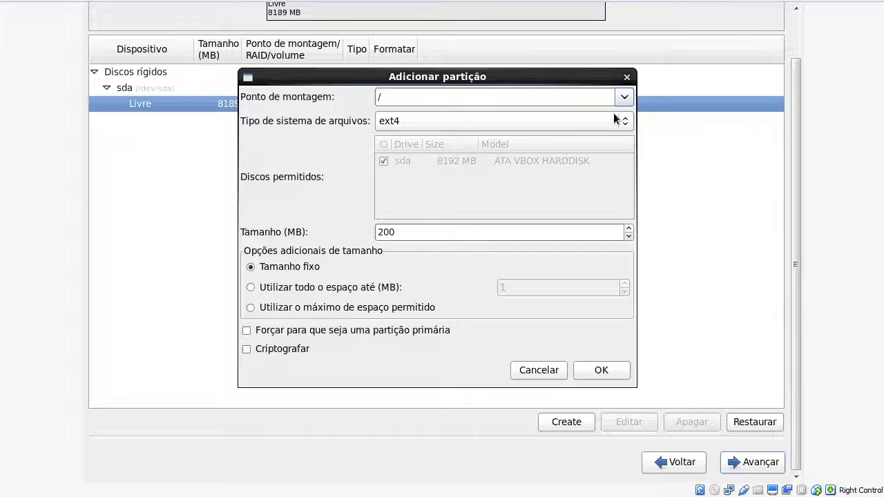
Set the root partition's size to 2500 MB and create it.
click(466, 239)
key(BackSpace)
key(BackSpace)
key(BackSpace)
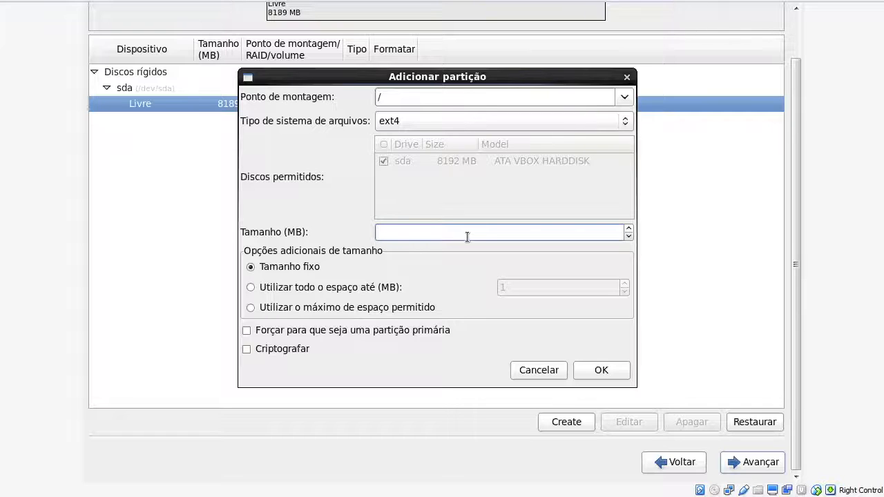
text(2500)
key(BackSpace)
key(BackSpace)
key(BackSpace)
key(BackSpace)
text(5000)
key(BackSpace)
key(BackSpace)
key(BackSpace)
key(BackSpace)
text(25000)
key(BackSpace)
click(597, 374)
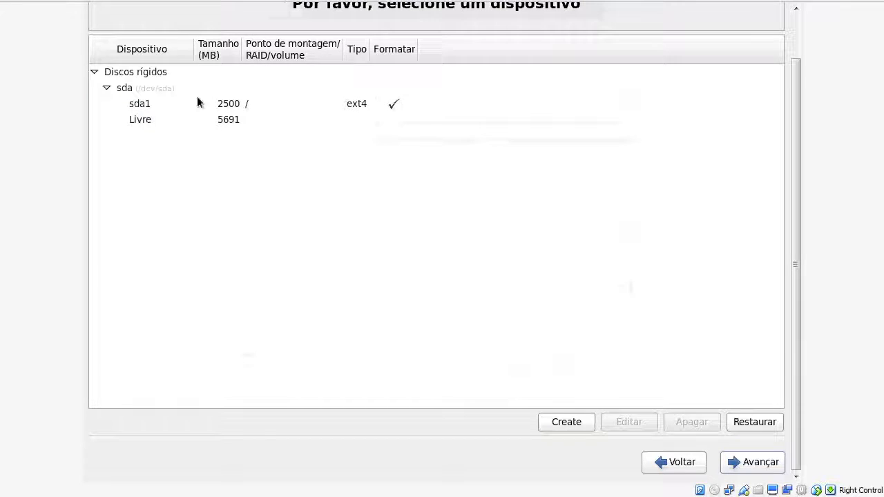
Create a 1000 MB swap partition in the free space of sda.
double_click(197, 120)
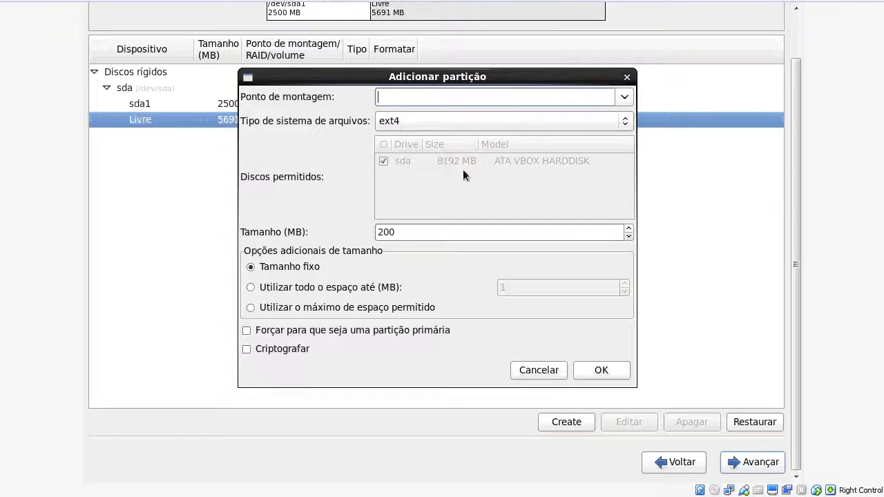
click(626, 121)
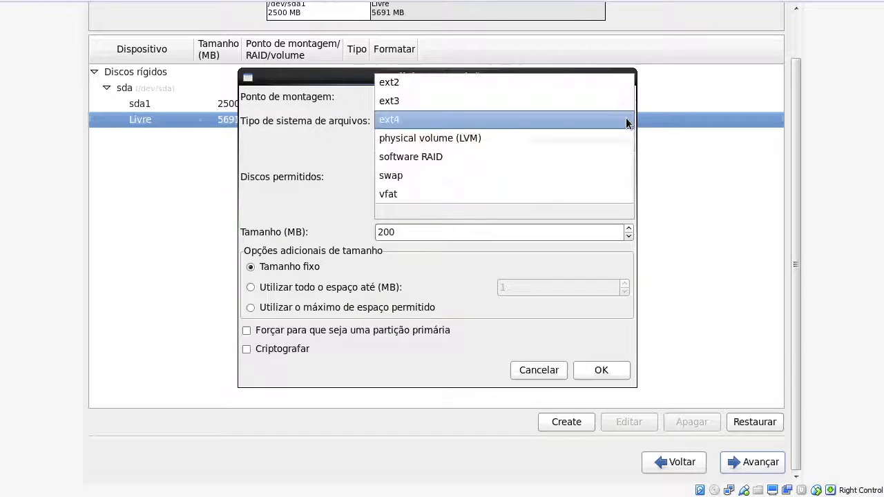
click(555, 177)
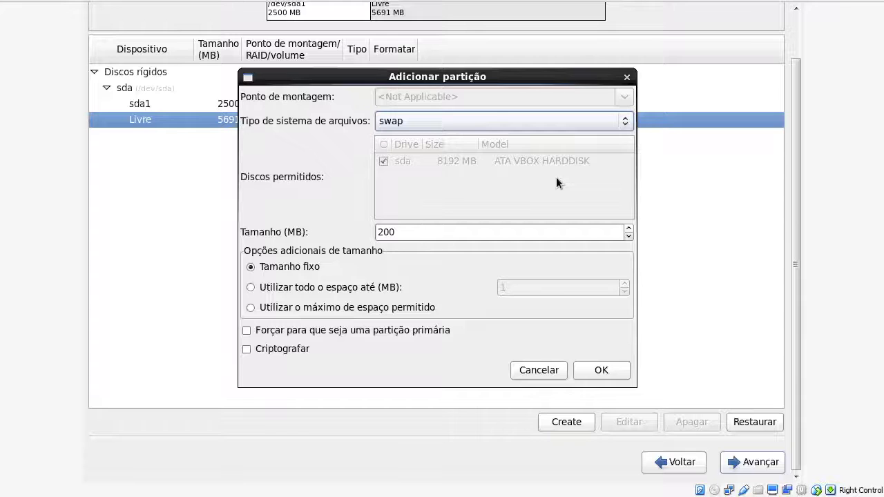
click(495, 230)
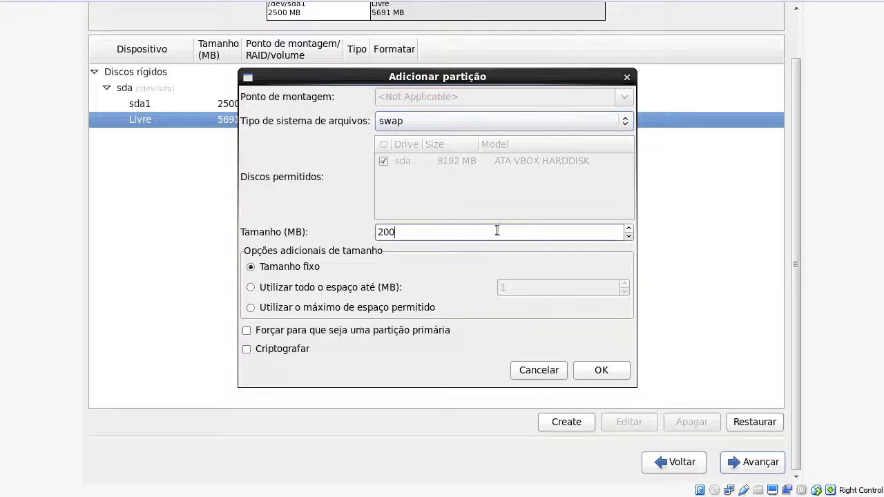
key(BackSpace)
key(BackSpace)
key(BackSpace)
text(1000)
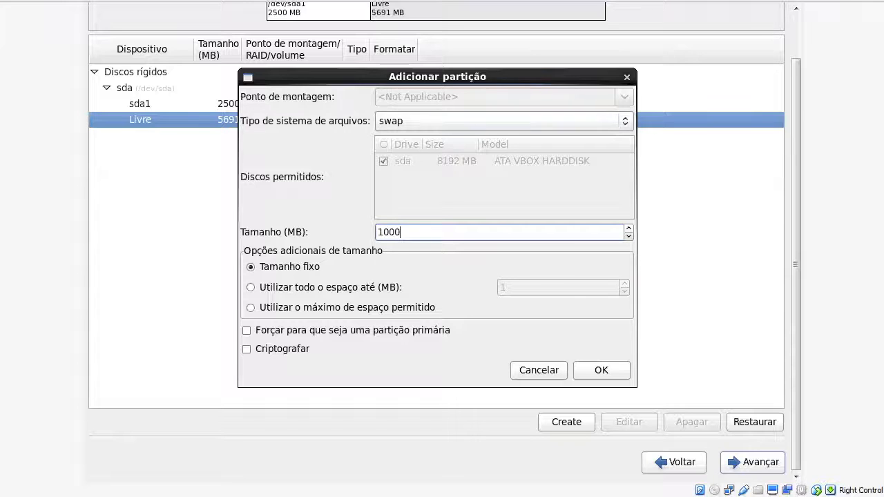
click(602, 373)
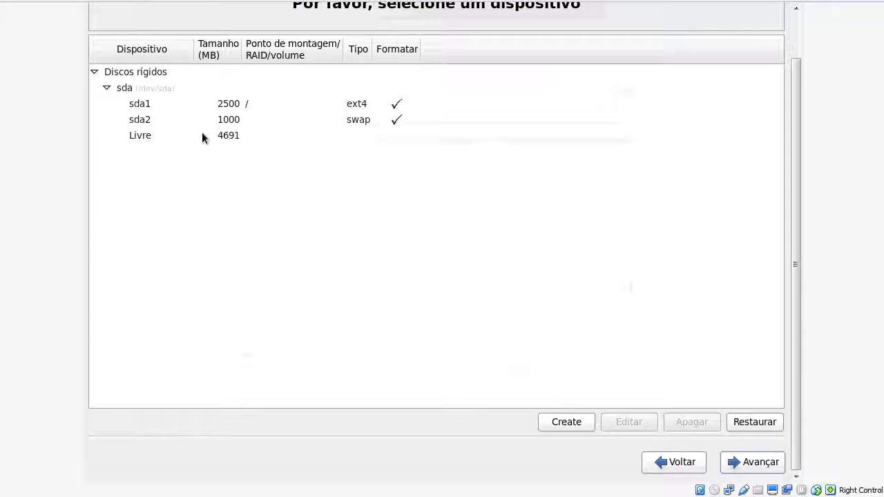
Start a new ext4 partition in the remaining free space of sda and set its mount point to /home.
double_click(201, 136)
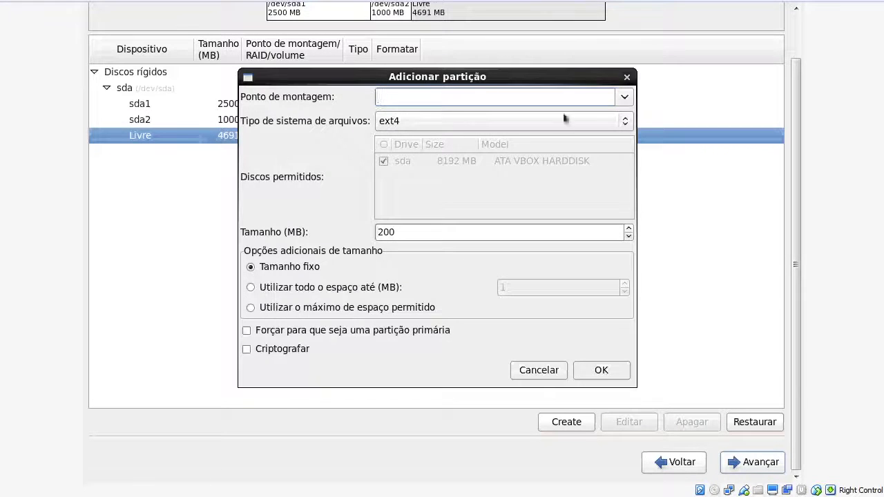
click(625, 97)
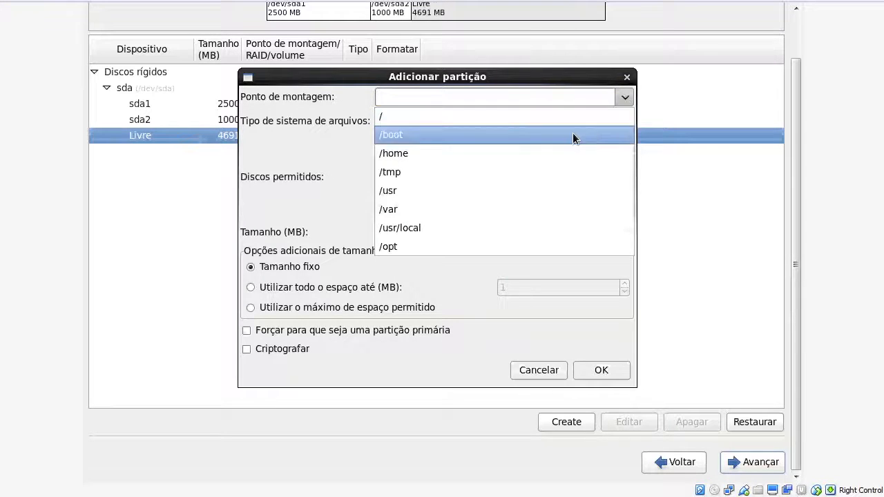
click(451, 154)
Set the /home partition's size to 4600 MB and create it.
click(481, 231)
key(BackSpace)
key(BackSpace)
key(BackSpace)
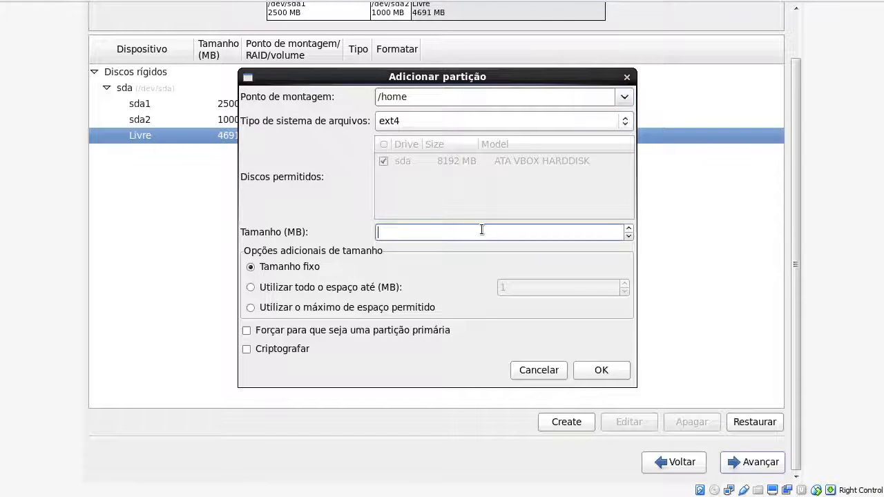
click(630, 237)
text(2)
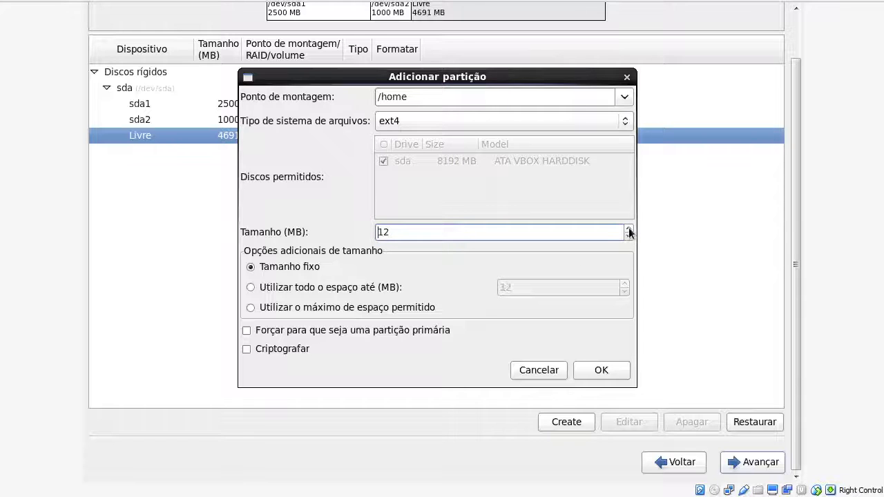
drag(582, 228, 315, 219)
text(4600)
drag(465, 71, 497, 67)
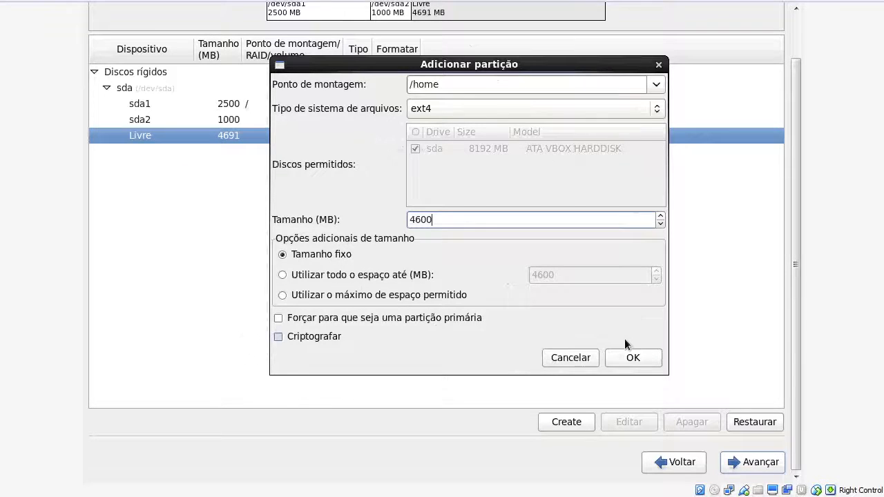
click(624, 357)
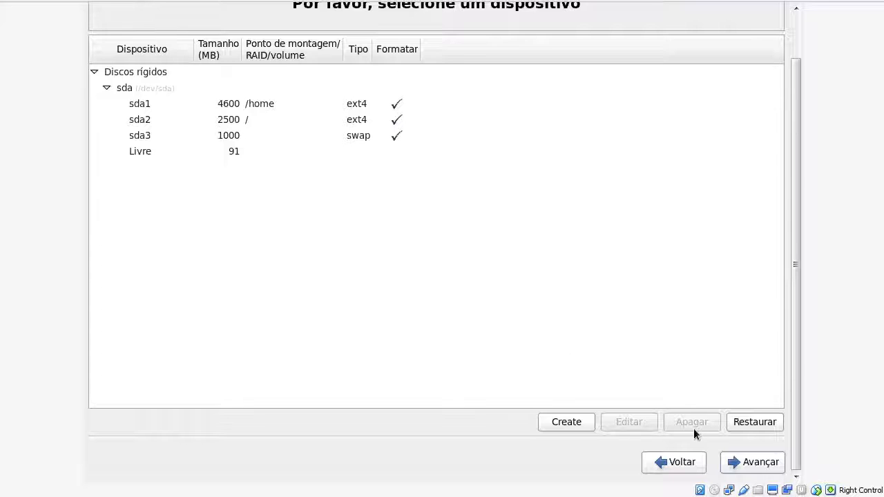
Accept the partition layout, approve formatting /dev/sda, and write the changes to the disk.
click(743, 461)
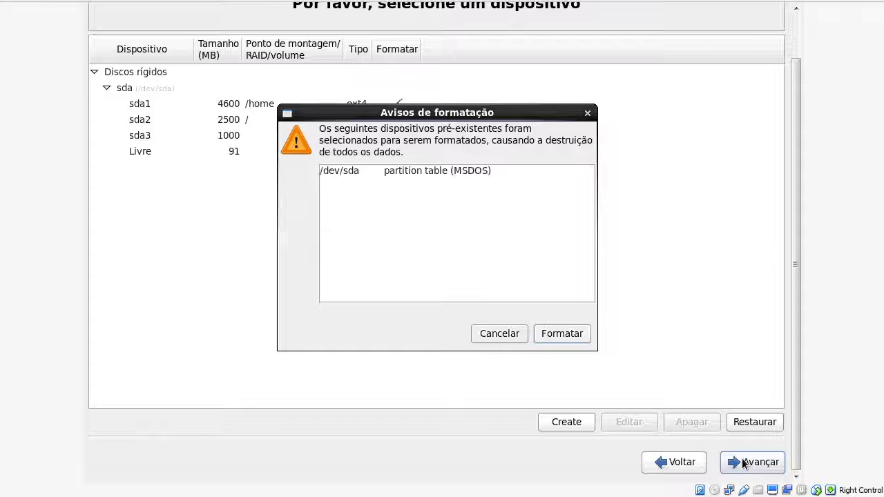
click(560, 334)
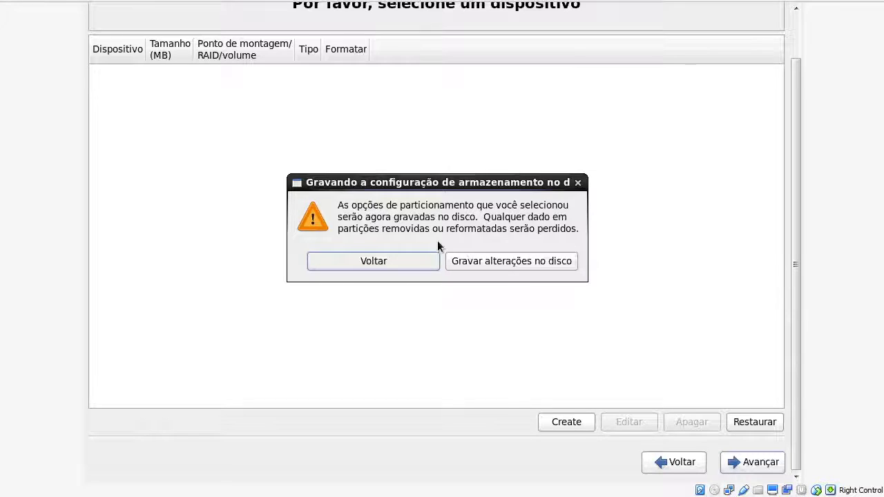
click(479, 263)
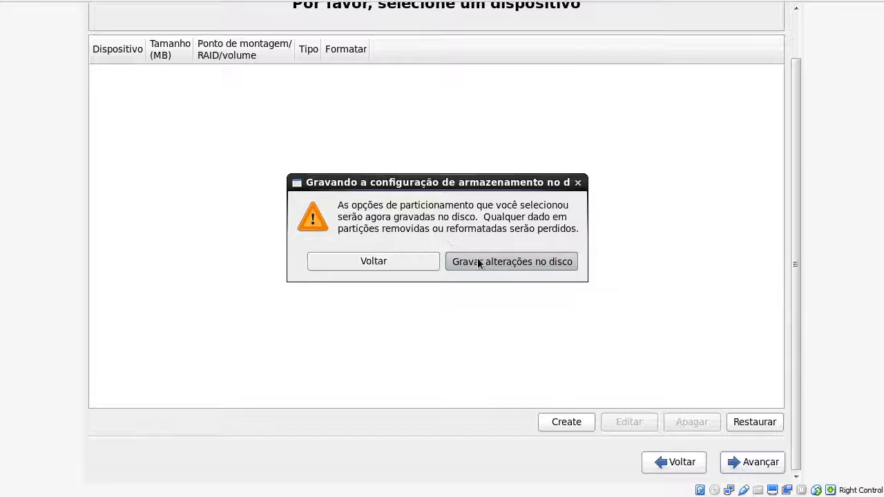
click(516, 255)
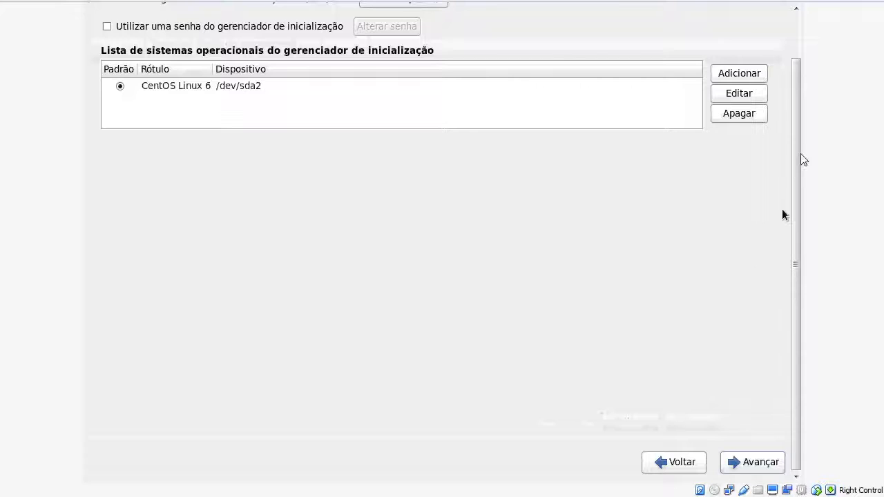
Keep the boot loader on /dev/sda with CentOS Linux 6 as default, run the installation and close the finished installer.
scroll(789, 83, up, 2)
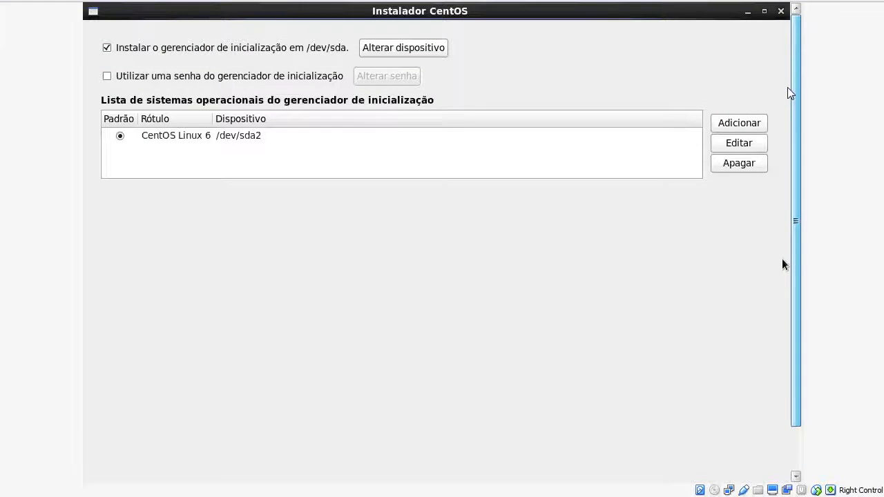
scroll(791, 107, down, 2)
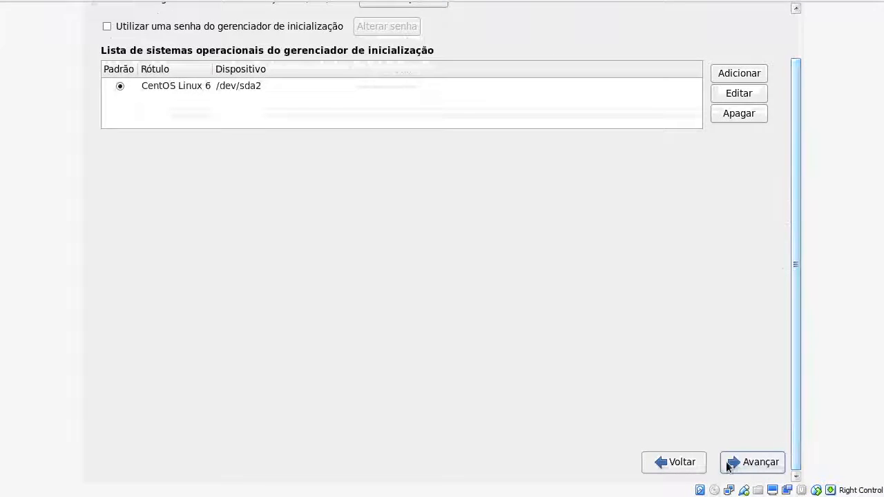
click(753, 457)
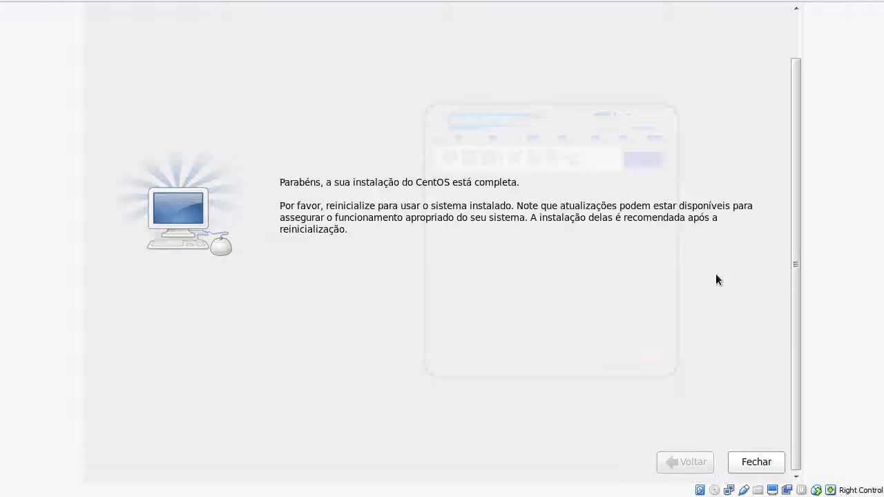
click(757, 462)
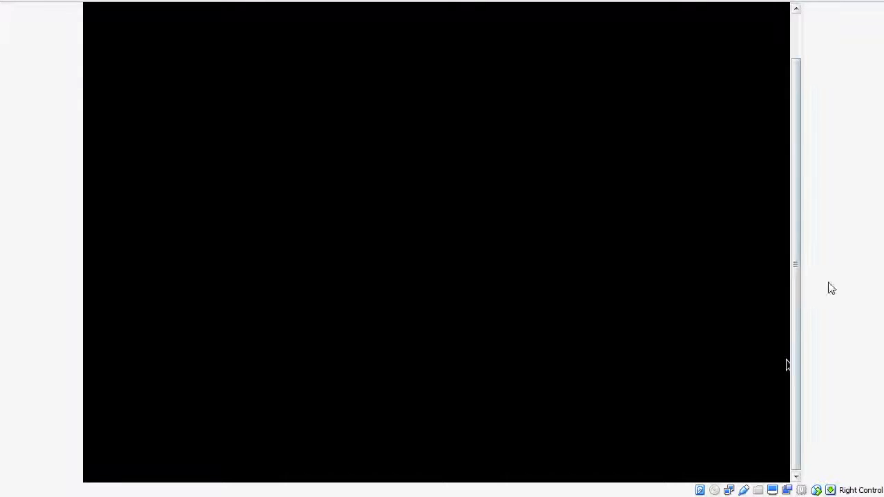
Restart the teste_aula virtual machine and confirm the restart.
drag(793, 297, 793, 231)
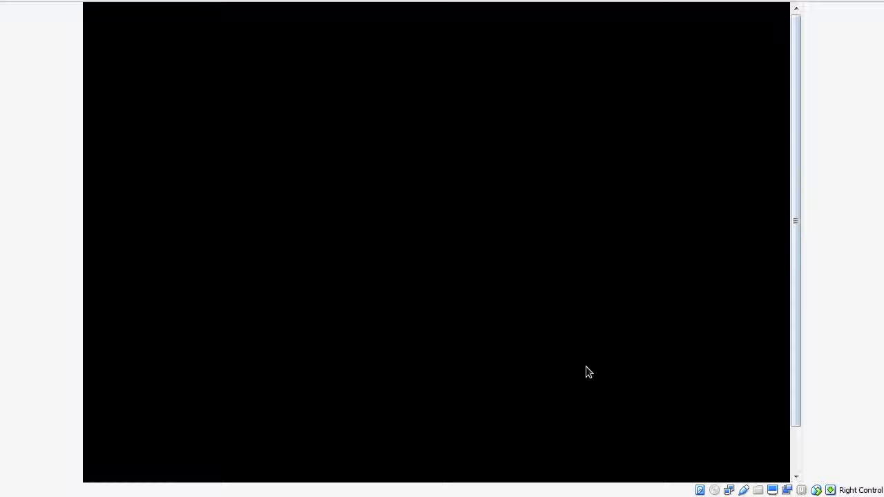
drag(795, 236, 797, 269)
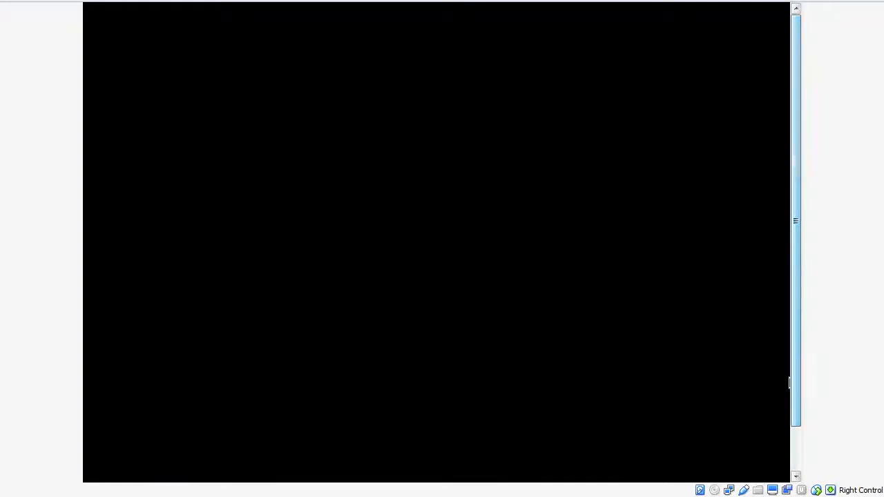
click(74, 2)
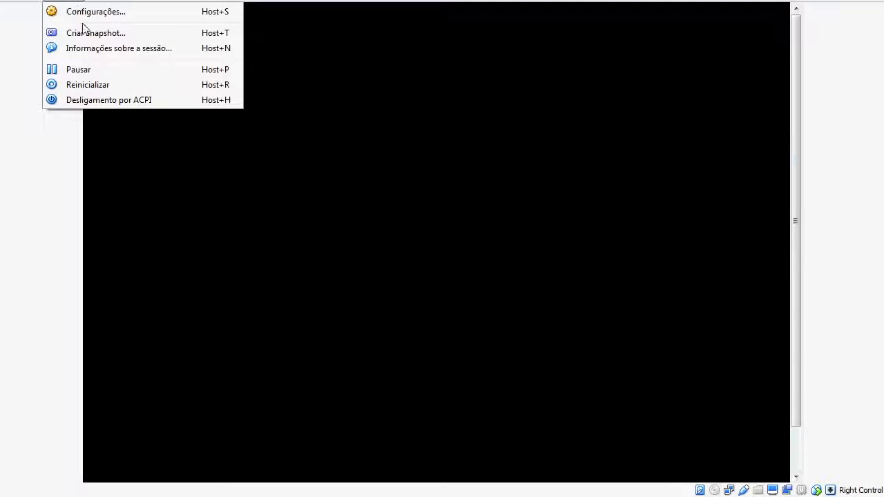
click(100, 86)
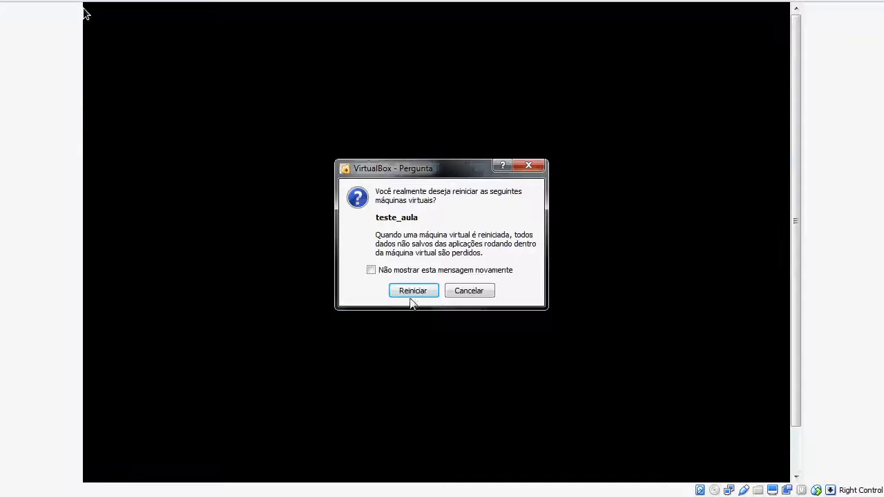
click(410, 296)
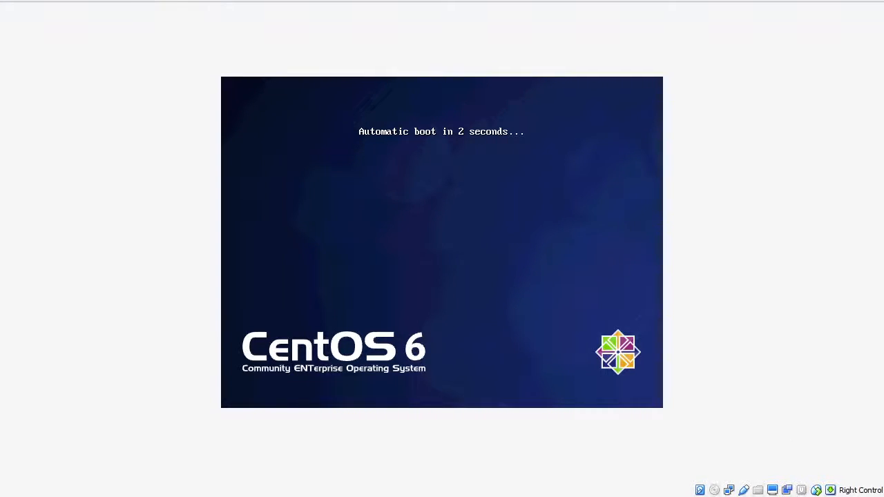
Close the teste_aula virtual machine by powering it off with Desligar a máquina.
key(Control_R+q)
click(414, 250)
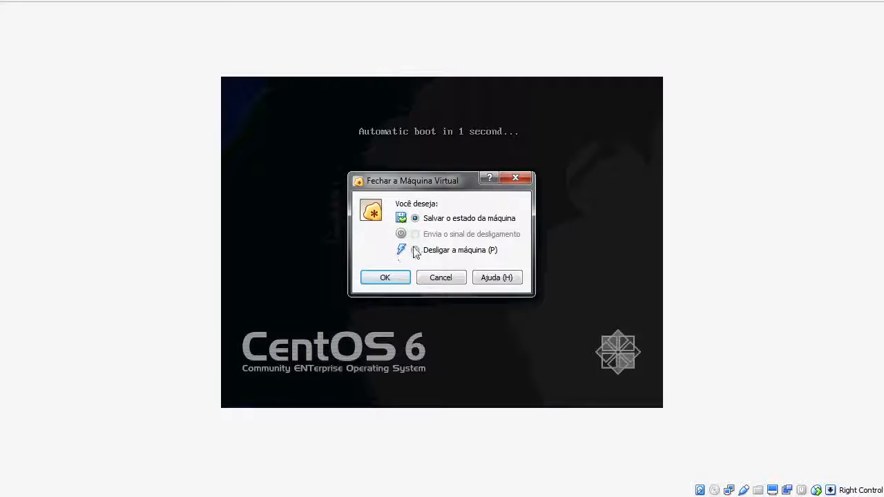
click(384, 277)
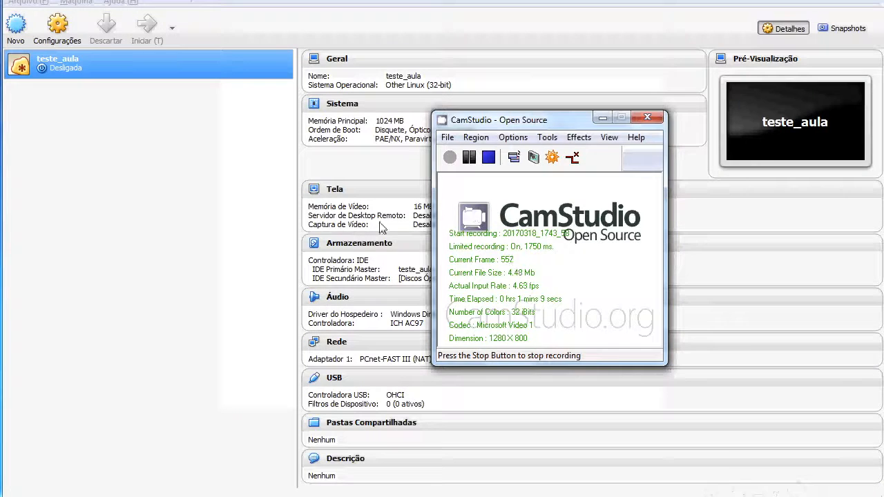
Remove the optical drive holding CentOS-6.8-i386-LiveCD.iso from teste_aula's storage settings and save the configuration.
right_click(63, 72)
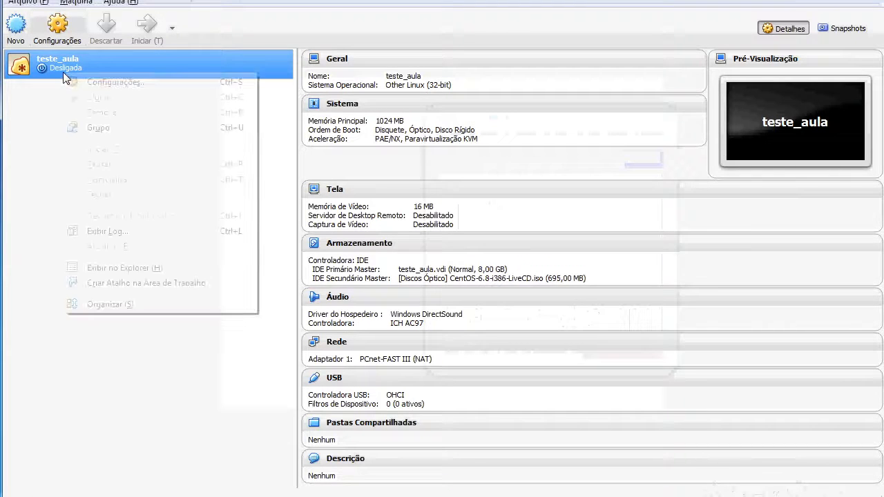
click(90, 82)
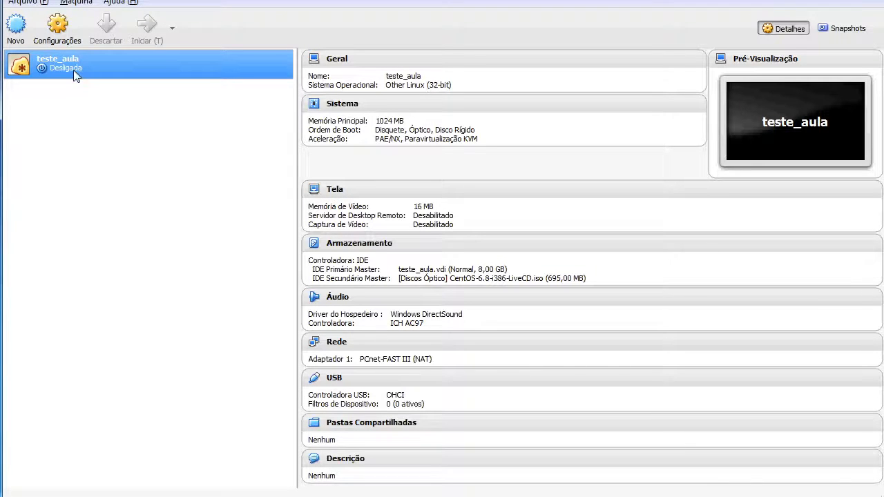
click(222, 243)
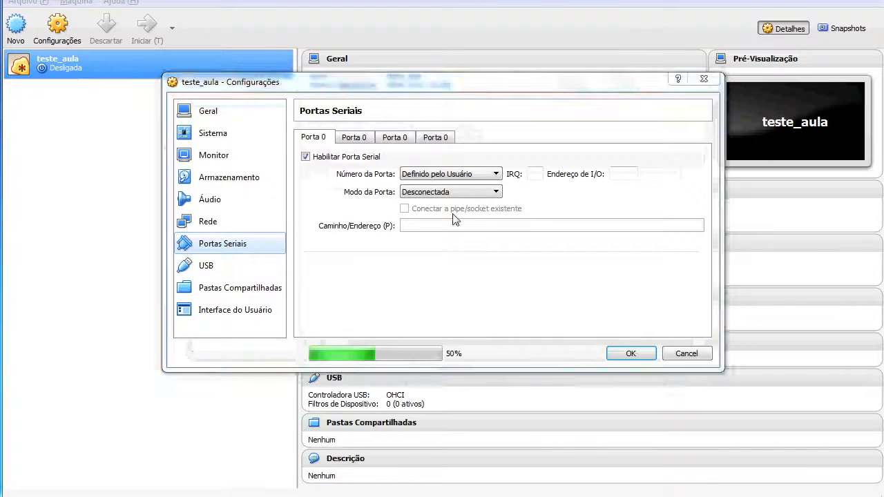
click(210, 178)
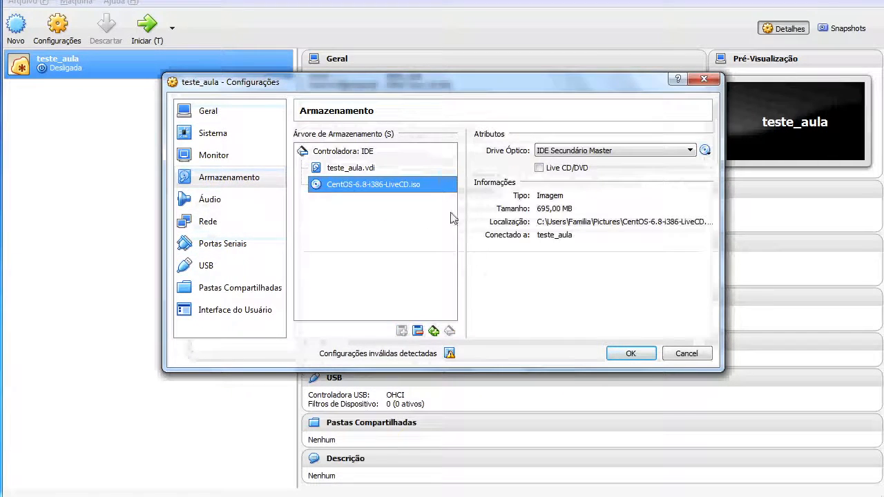
click(418, 332)
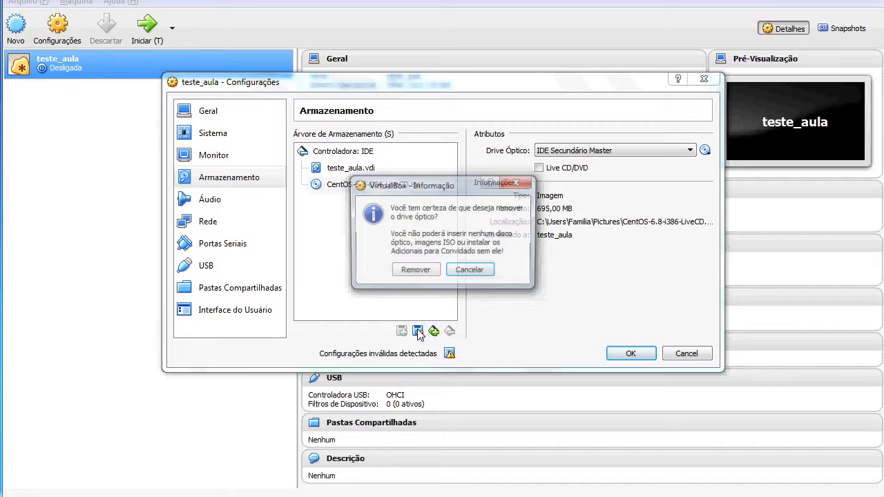
click(411, 273)
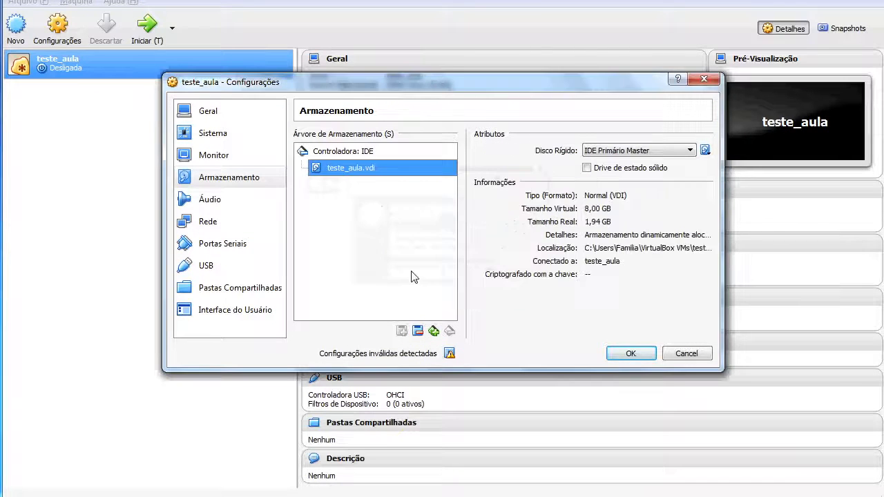
click(629, 354)
Start the teste_aula virtual machine from its hard disk and dismiss the keyboard auto-capture notice.
click(145, 27)
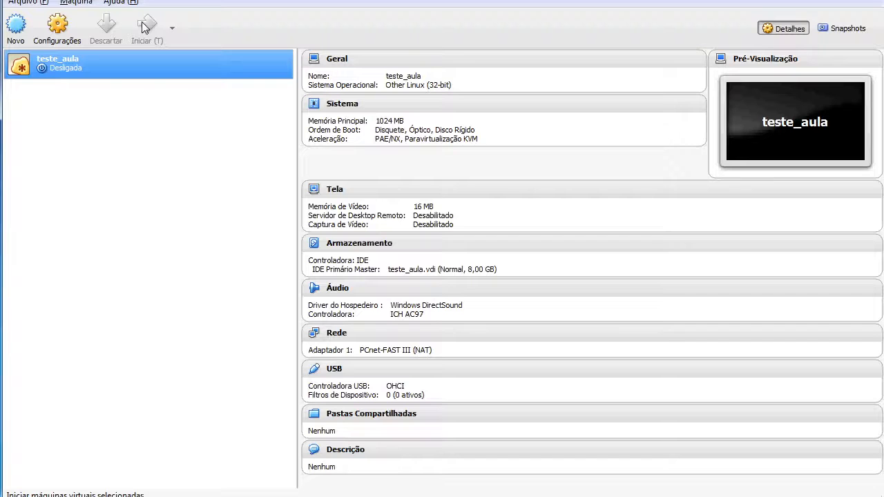
click(142, 26)
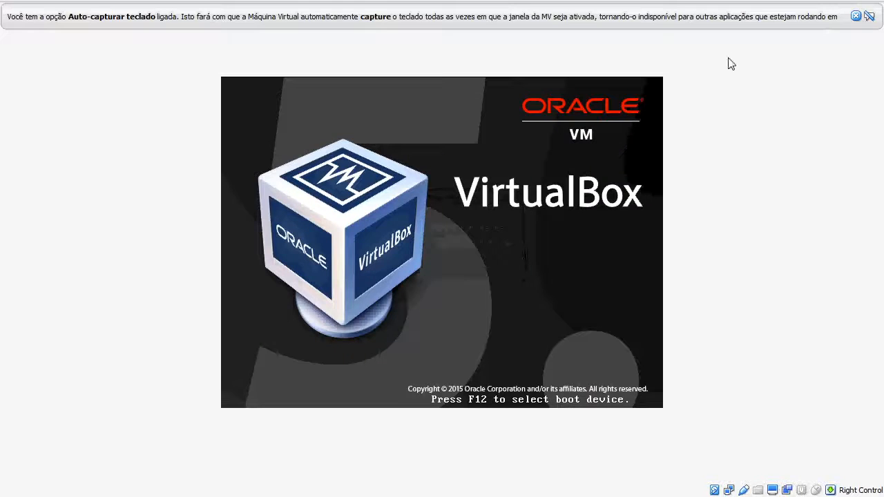
click(855, 15)
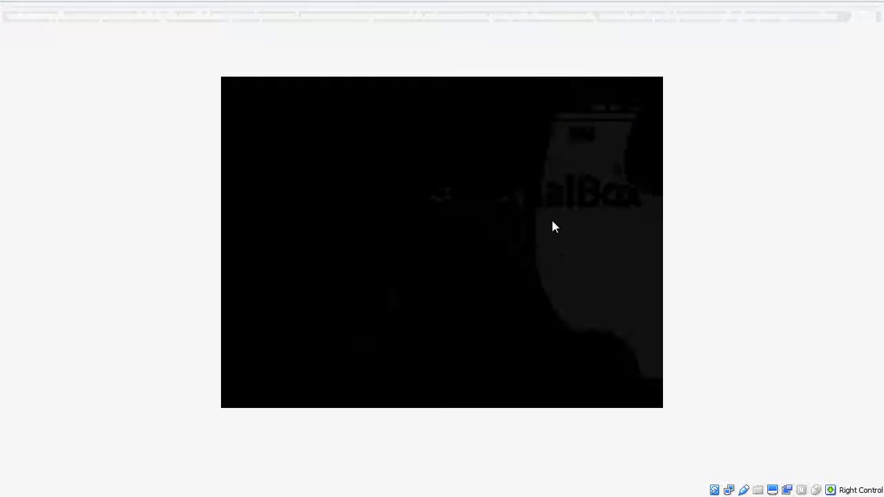